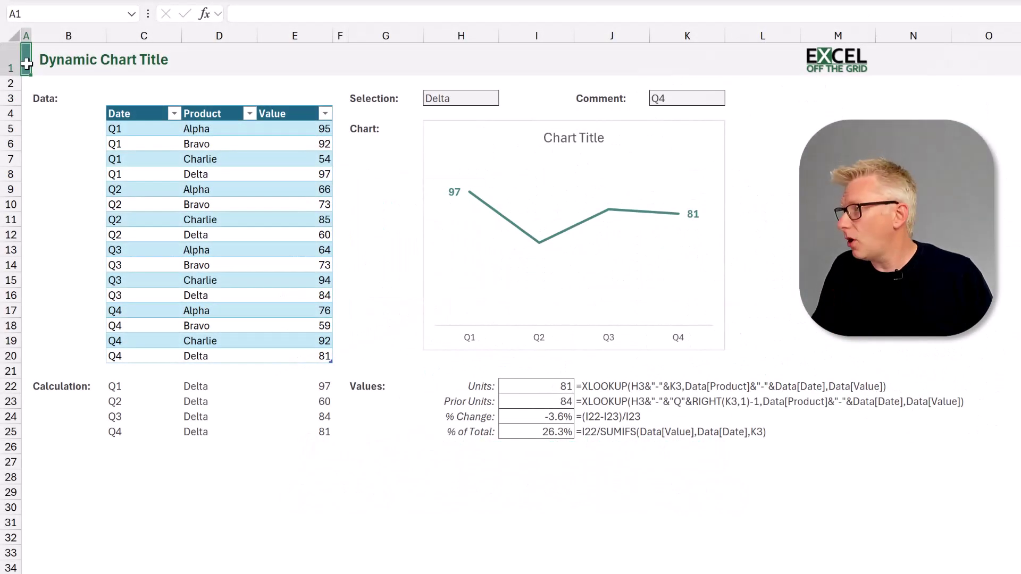
# Review the source table and the H3 product and K3 quarter dropdown lists without changing them
pyautogui.moveTo(123, 116); pyautogui.dragTo(302, 356)
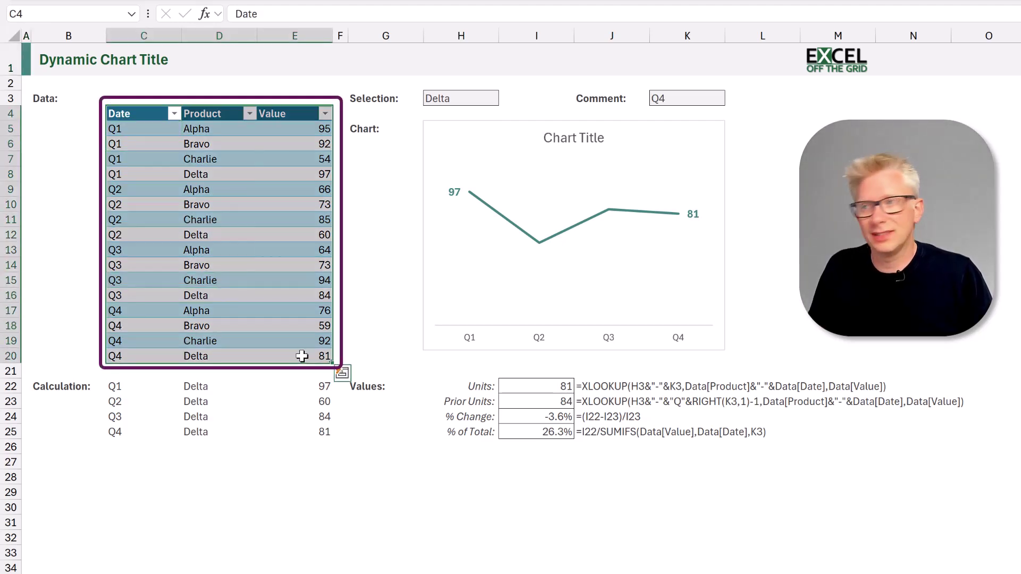
pyautogui.click(473, 99)
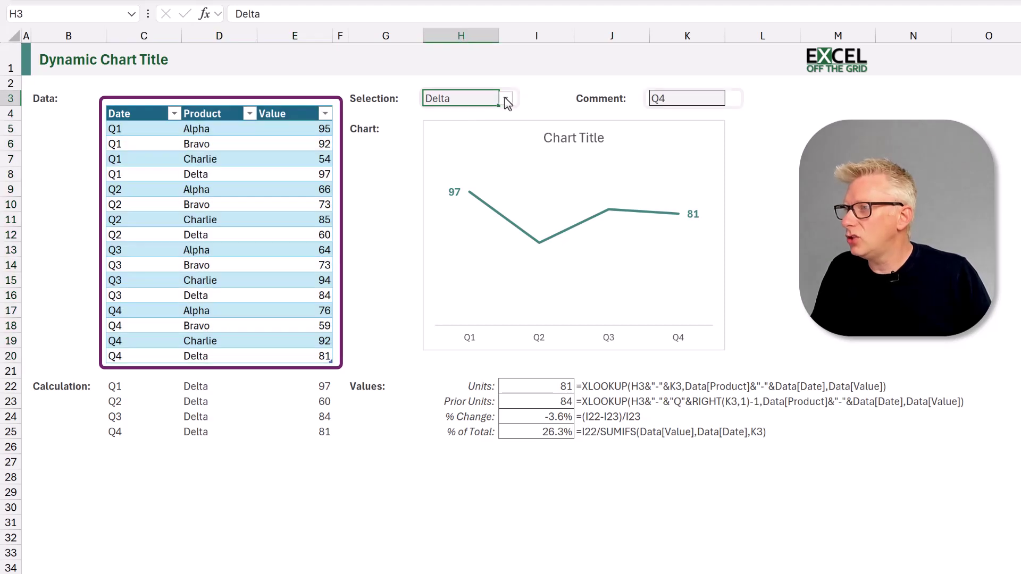
pyautogui.click(507, 100)
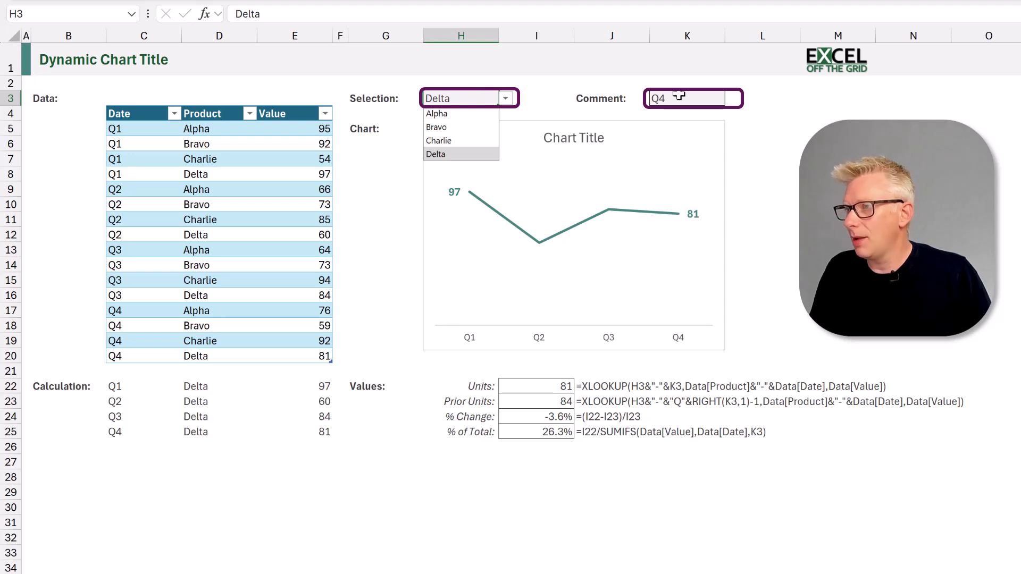
pyautogui.click(679, 96)
pyautogui.click(732, 99)
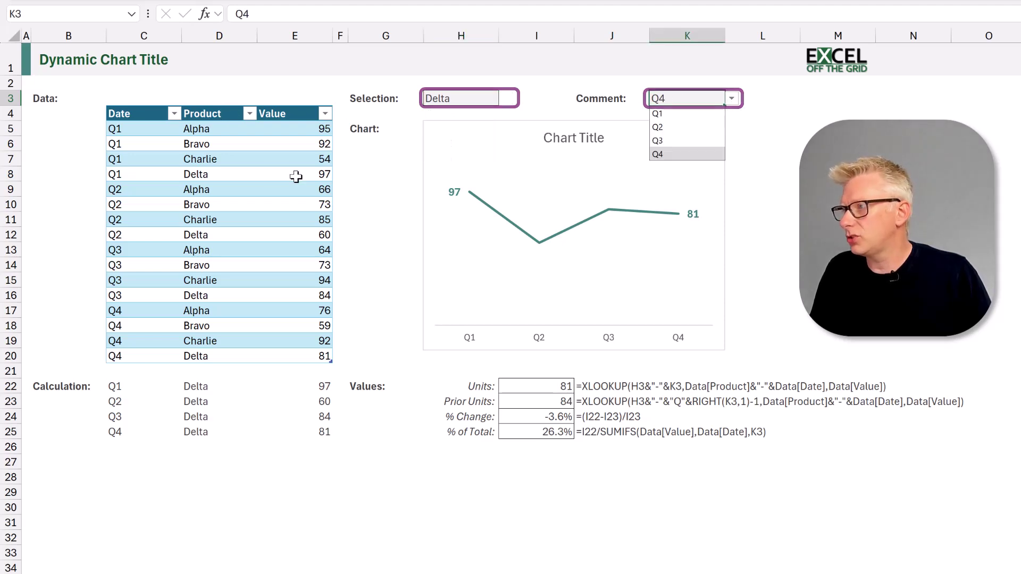
pyautogui.press('Escape')
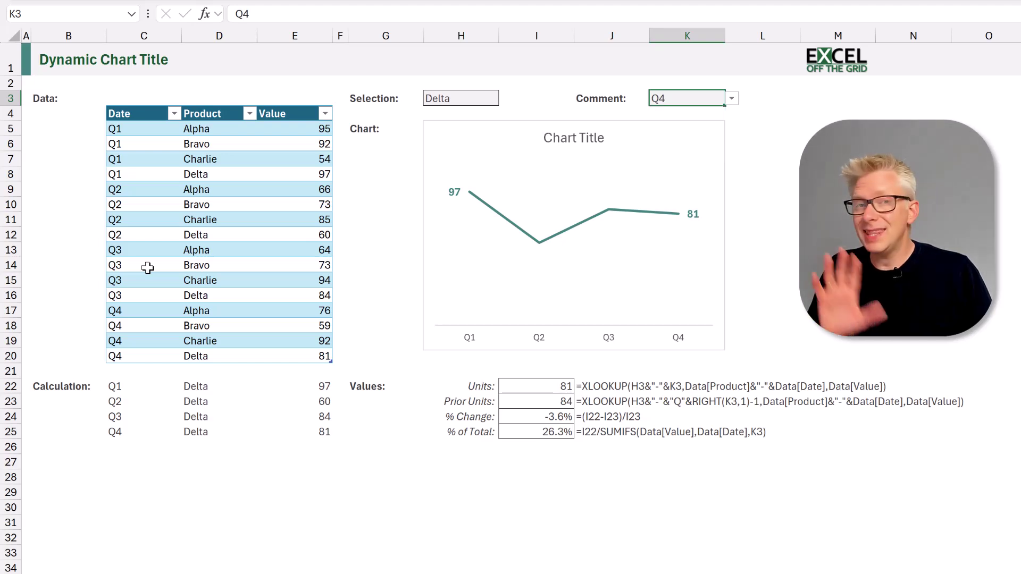
# Inspect the FILTER formula in C22 and its filtered results in C22:E25
pyautogui.click(121, 385)
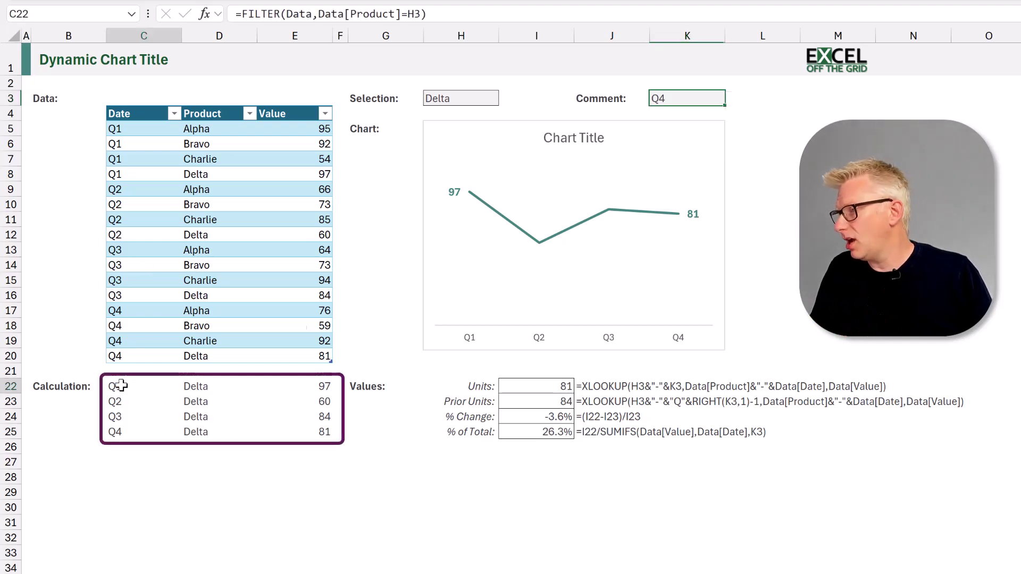
pyautogui.doubleClick(122, 385)
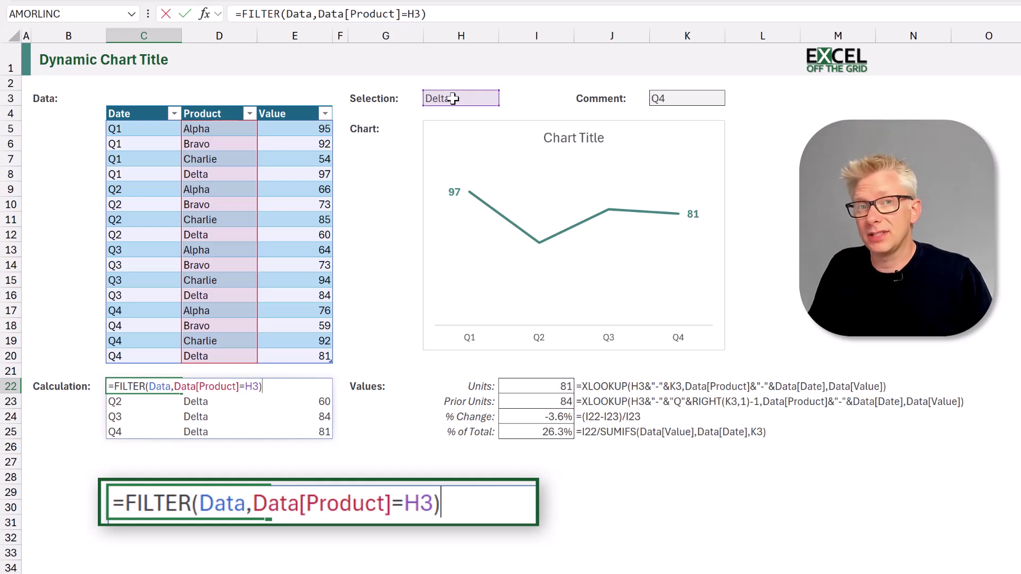
pyautogui.press('Escape')
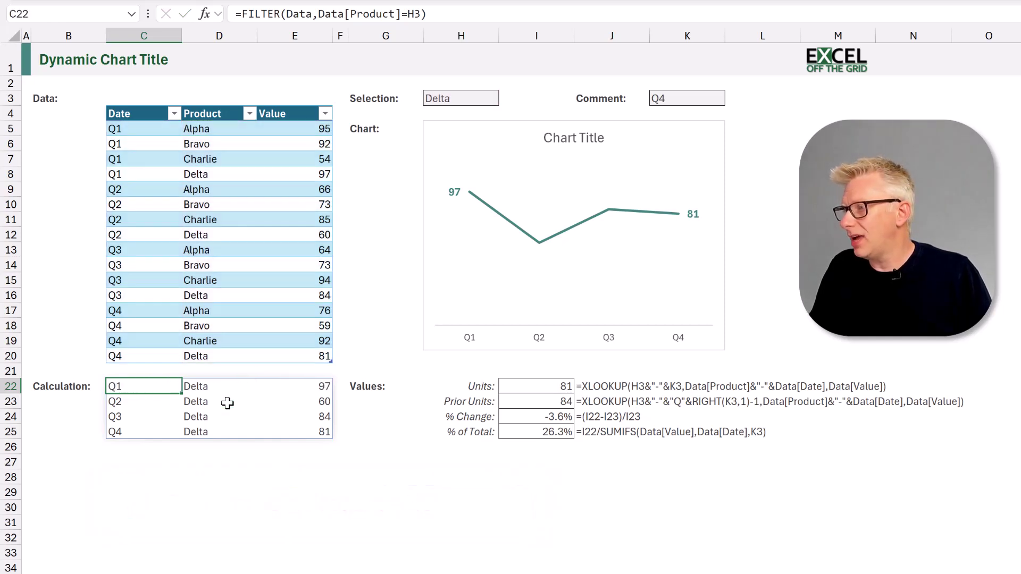
pyautogui.moveTo(228, 404); pyautogui.dragTo(323, 434)
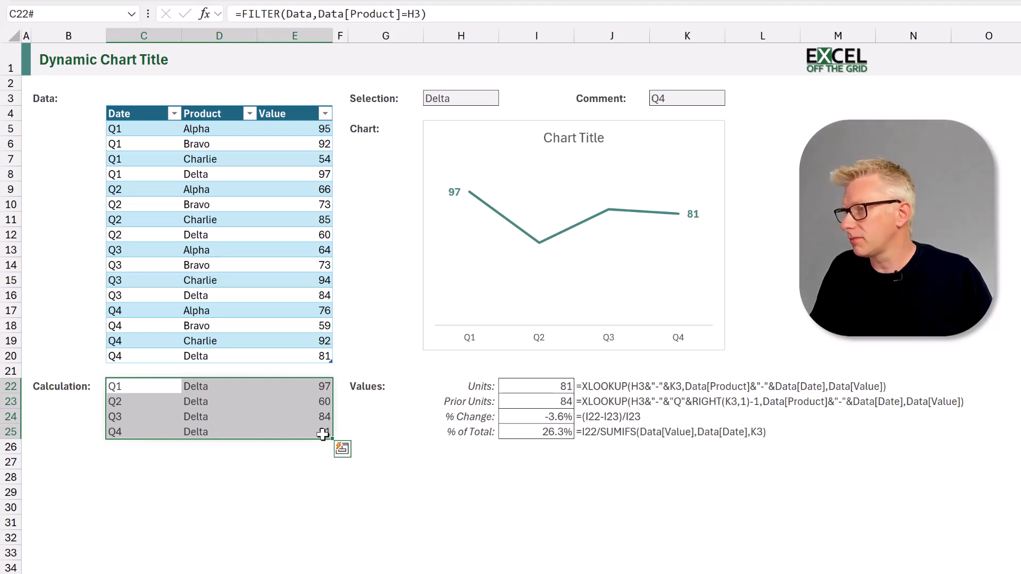
# Switch the product in H3 to Alpha, then to Bravo, and check the values in I22:I25
pyautogui.click(589, 224)
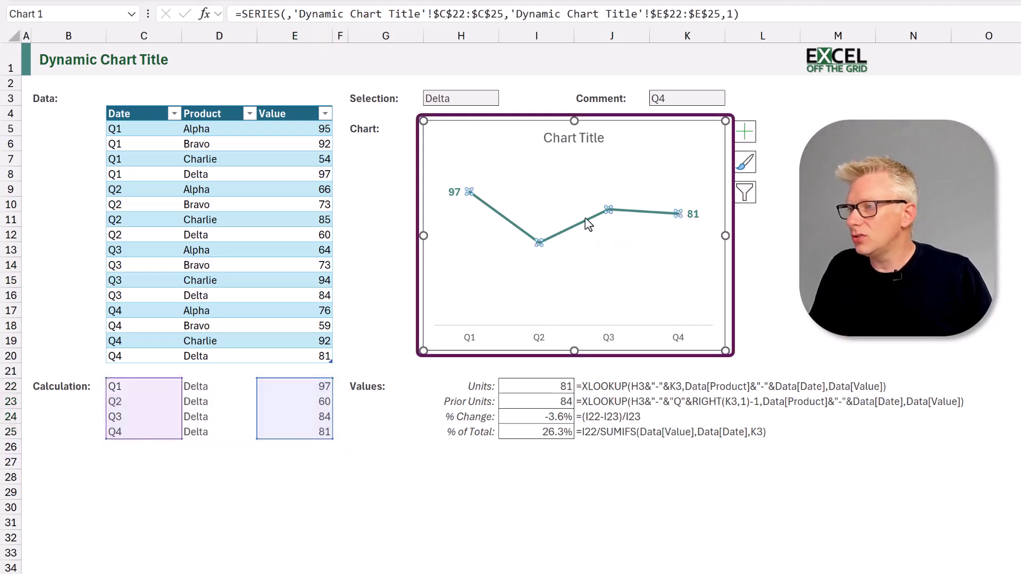
pyautogui.click(489, 99)
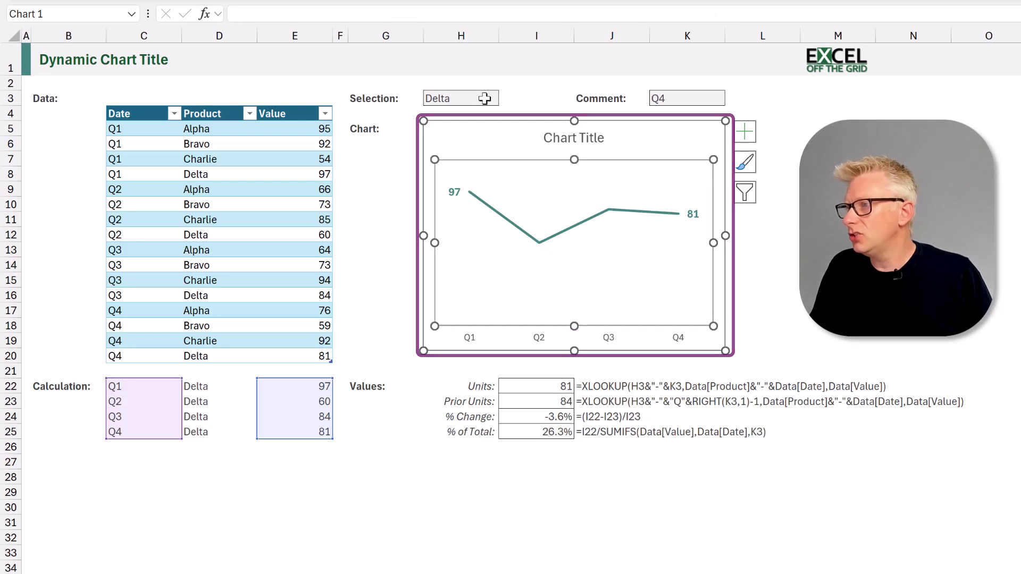
pyautogui.click(505, 98)
pyautogui.click(480, 111)
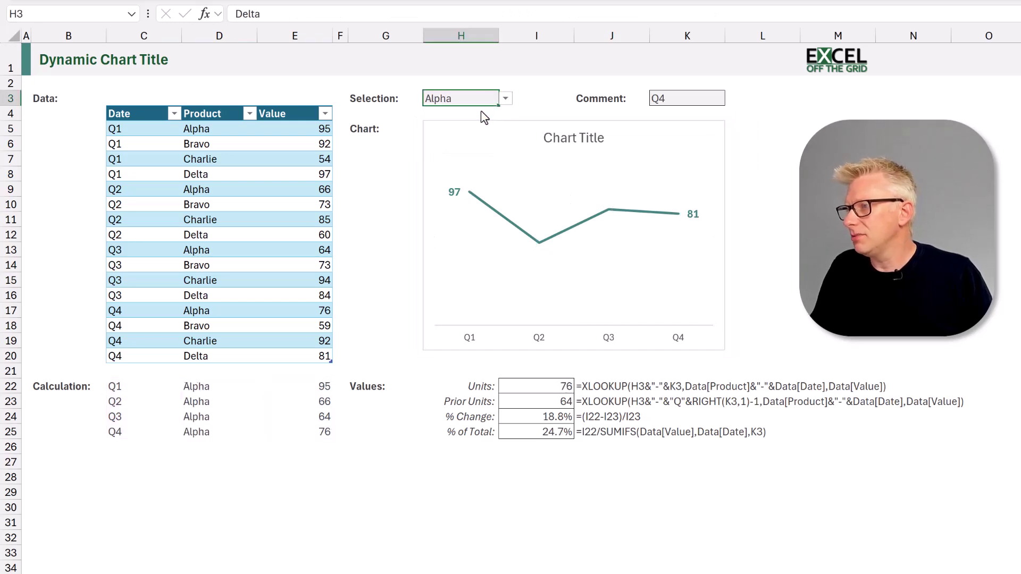
pyautogui.click(505, 98)
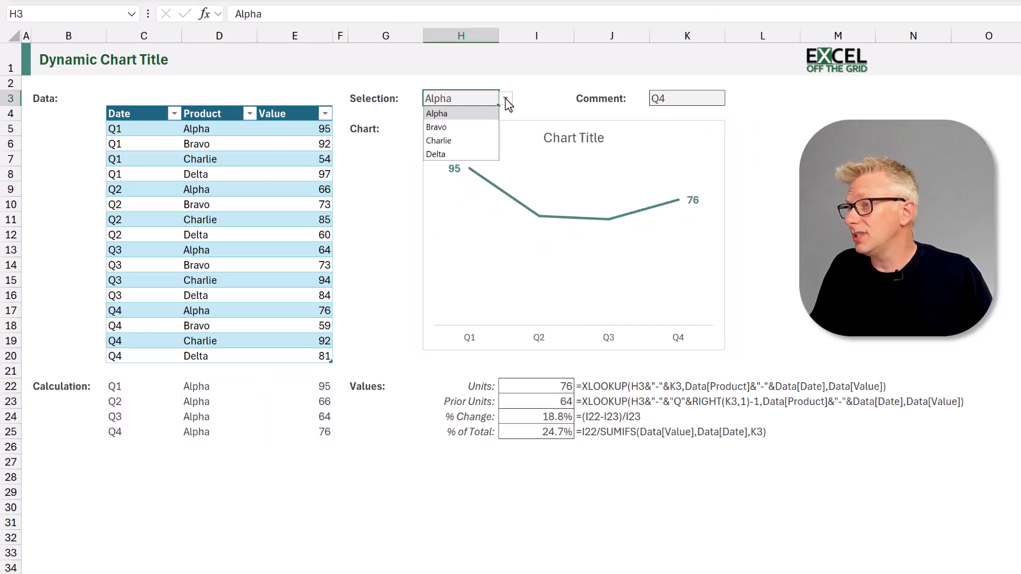
pyautogui.click(485, 129)
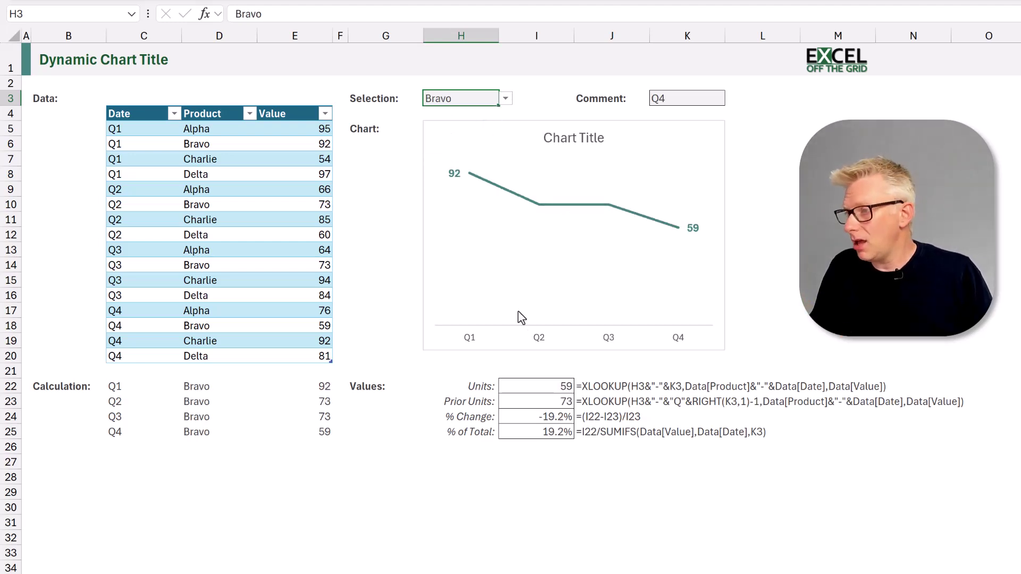
pyautogui.moveTo(534, 385); pyautogui.dragTo(539, 427)
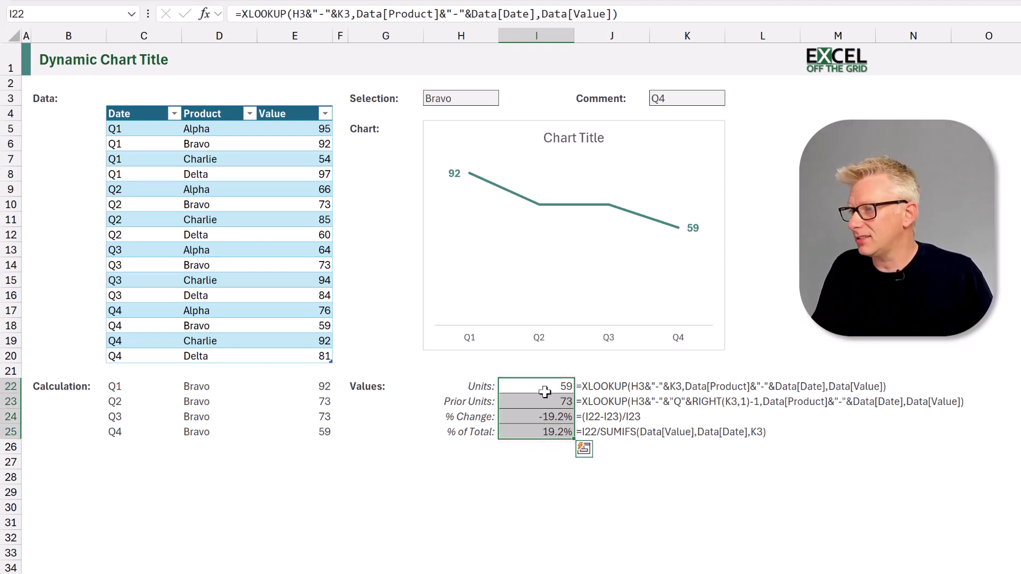
pyautogui.click(546, 388)
pyautogui.doubleClick(547, 386)
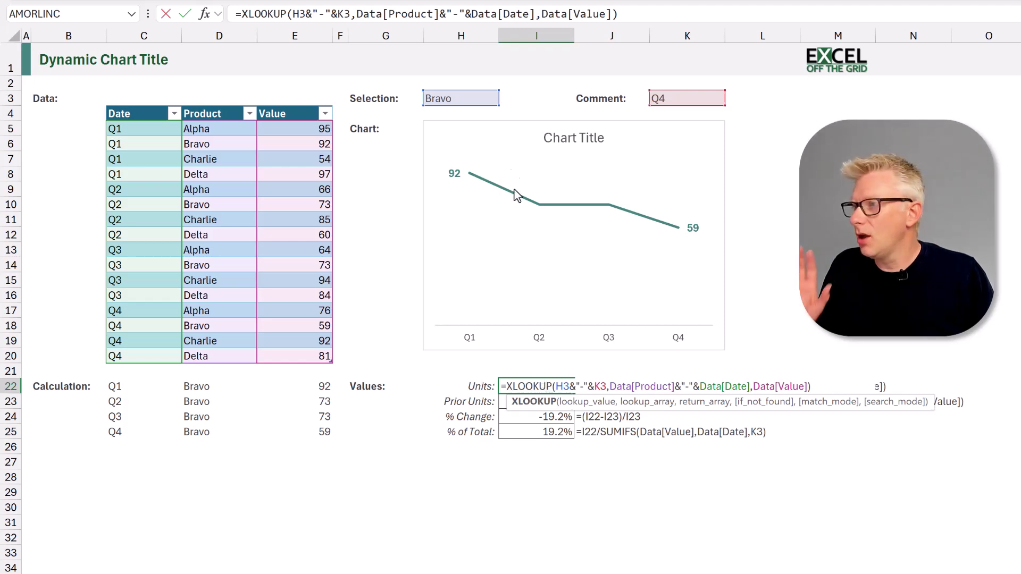
pyautogui.press('Escape')
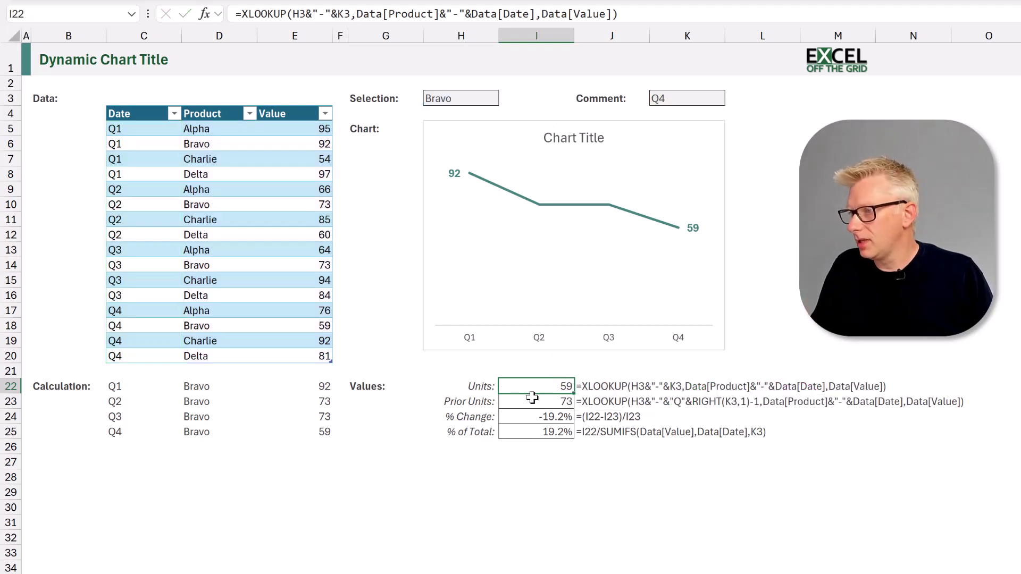
pyautogui.click(533, 402)
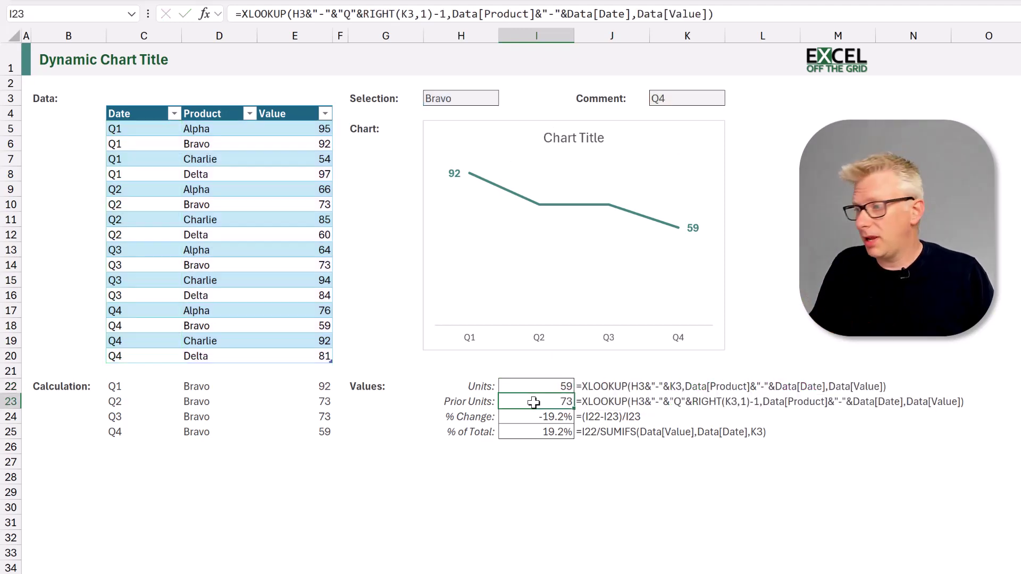
pyautogui.click(536, 420)
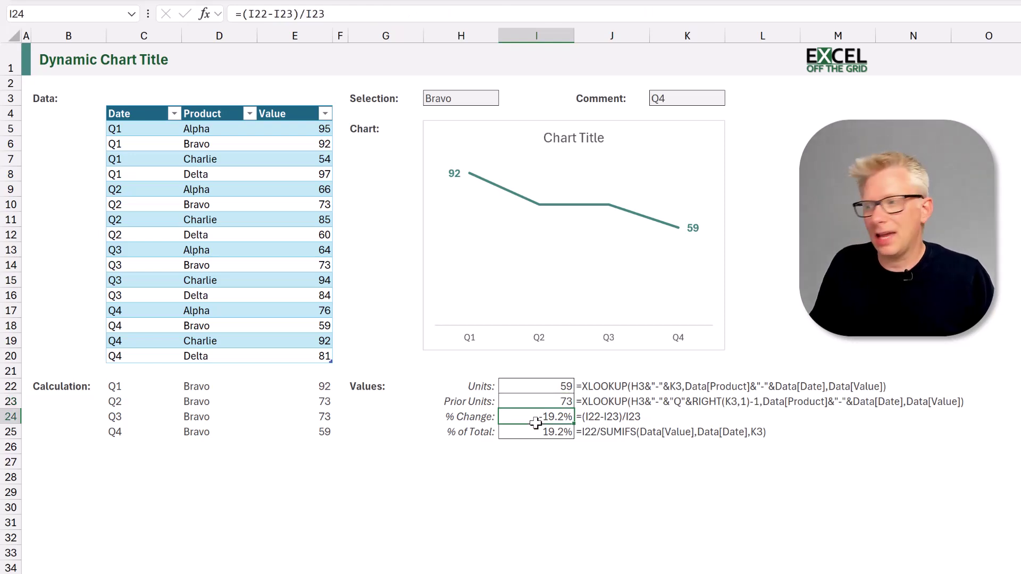
pyautogui.click(533, 435)
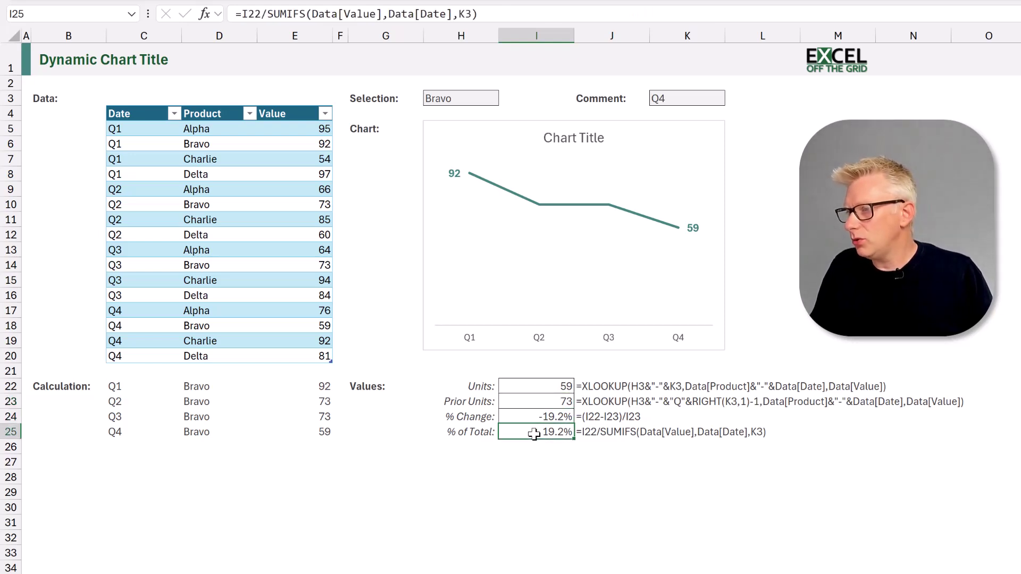
pyautogui.doubleClick(534, 434)
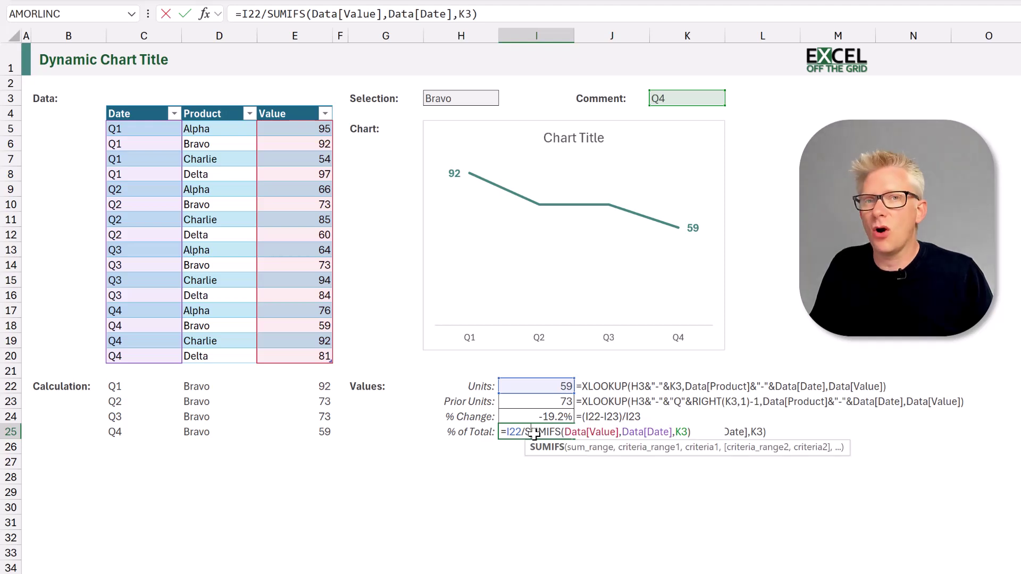
pyautogui.press('Escape')
pyautogui.moveTo(606, 382); pyautogui.dragTo(604, 435)
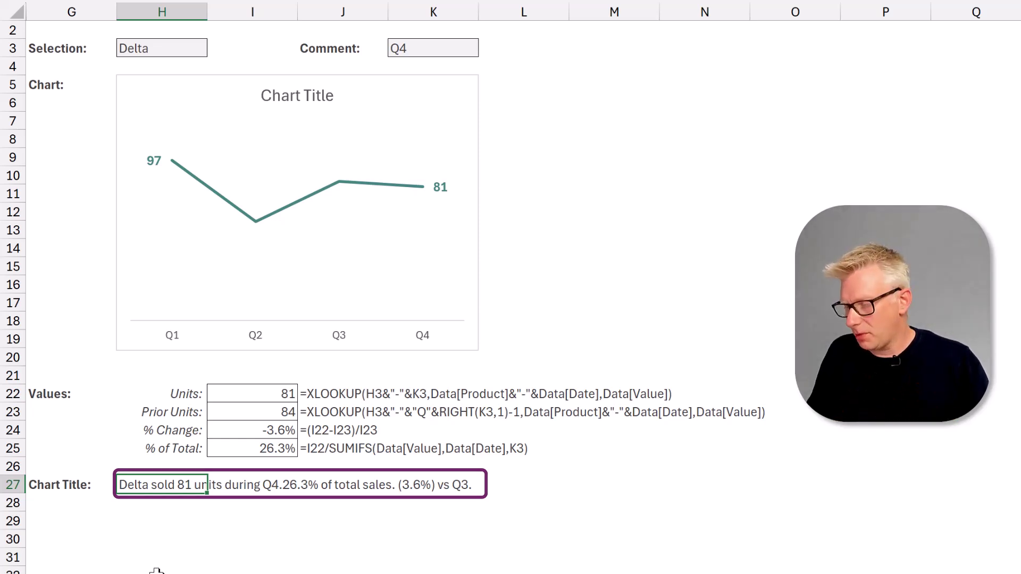
# Review the H27 title formula's H3, I22, CHAR(10), I25 and 0.0% parts, then commit it
pyautogui.press('F2')
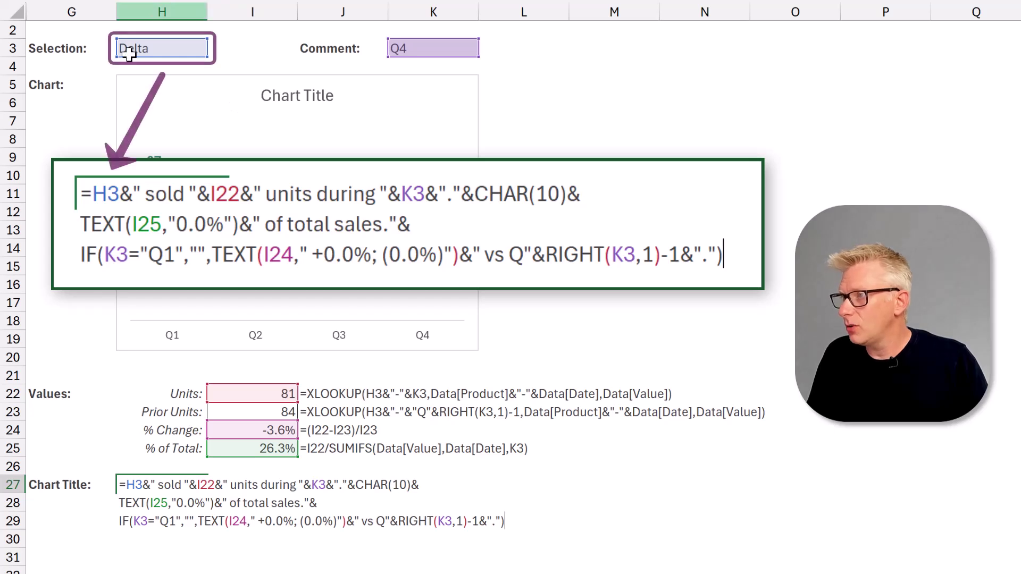
pyautogui.doubleClick(135, 484)
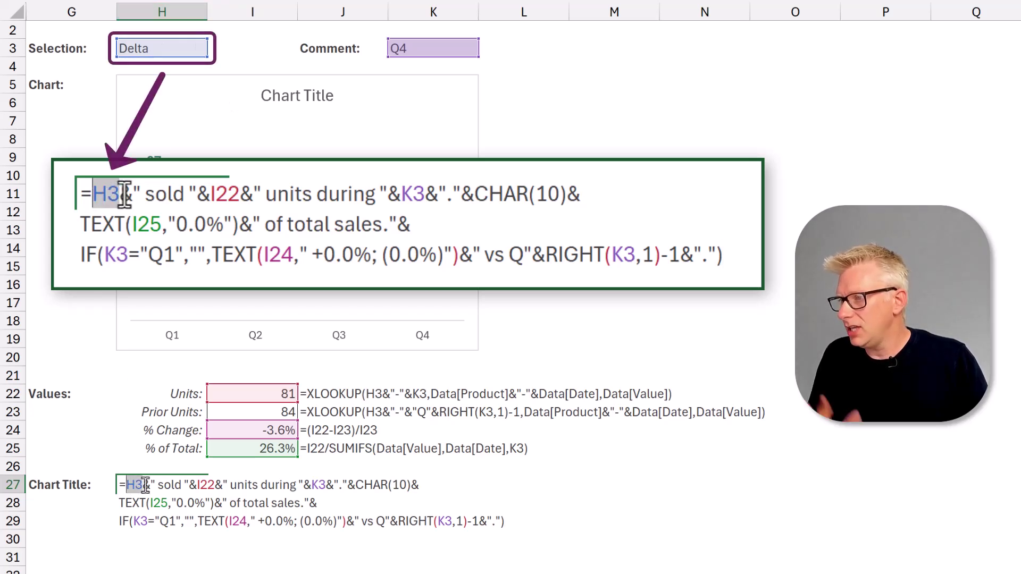
pyautogui.doubleClick(205, 484)
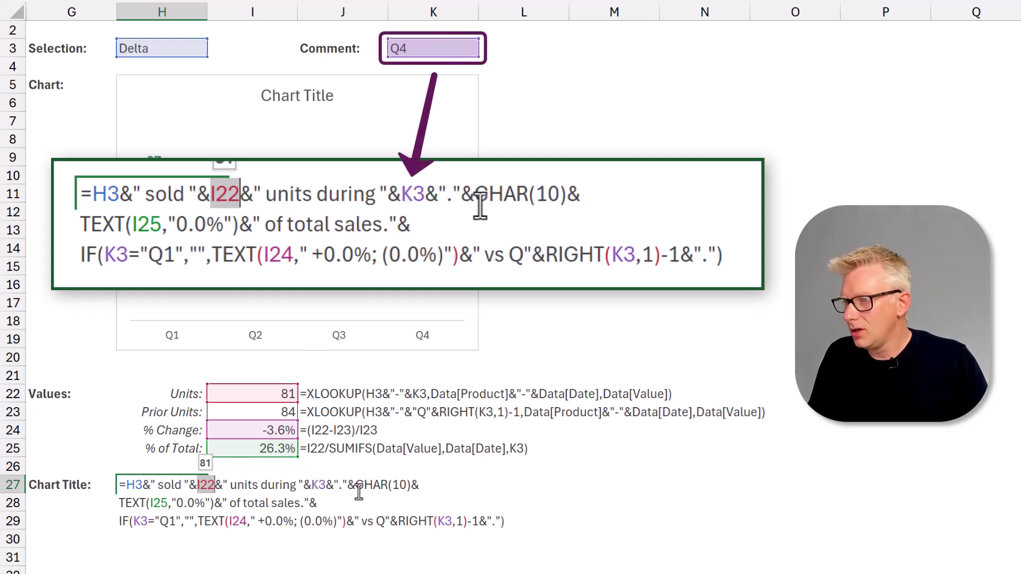
pyautogui.moveTo(357, 485); pyautogui.dragTo(414, 487)
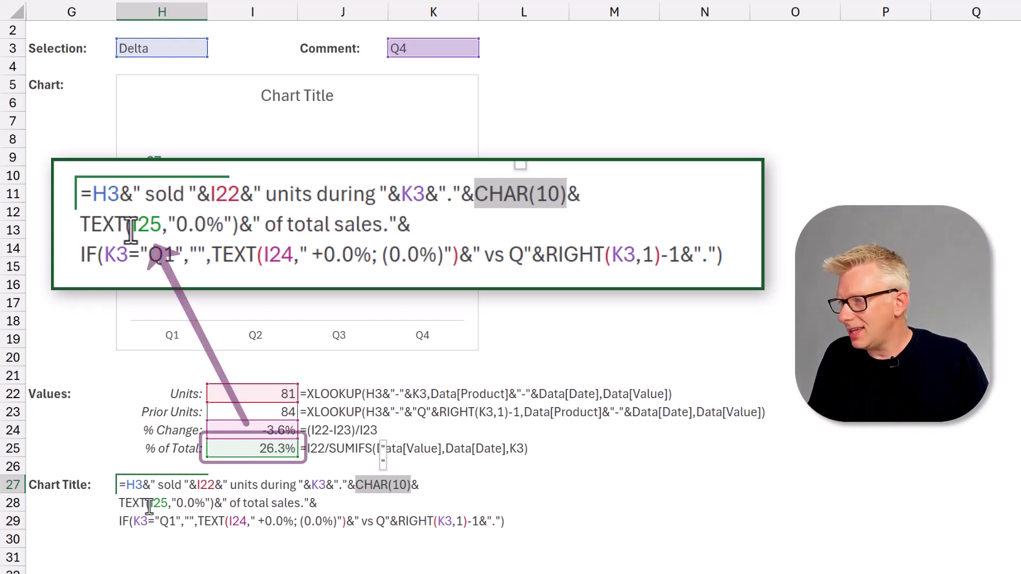
pyautogui.moveTo(145, 503); pyautogui.dragTo(169, 503)
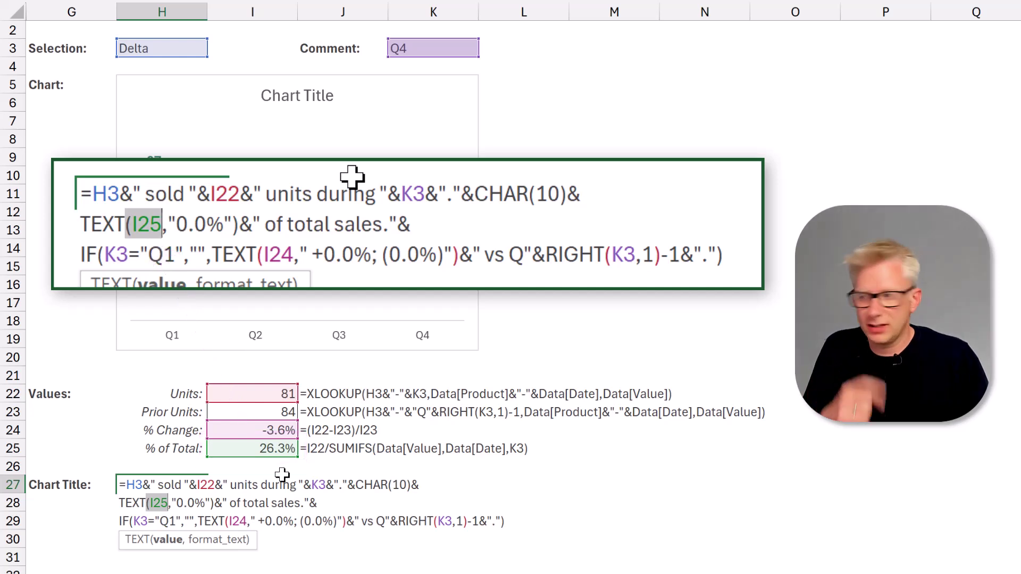
pyautogui.moveTo(172, 503); pyautogui.dragTo(210, 503)
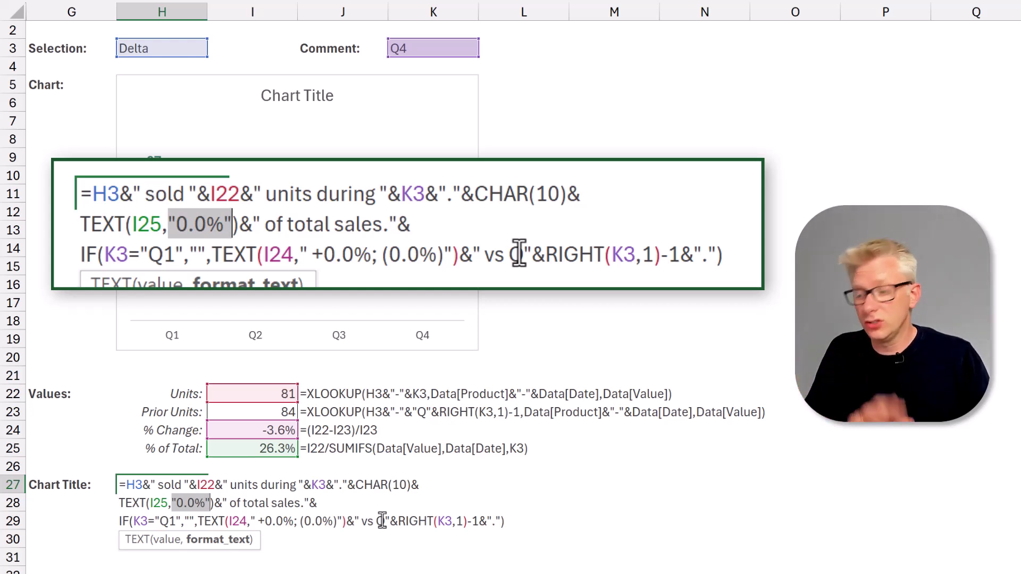
pyautogui.hotkey('ctrl', 'Return')
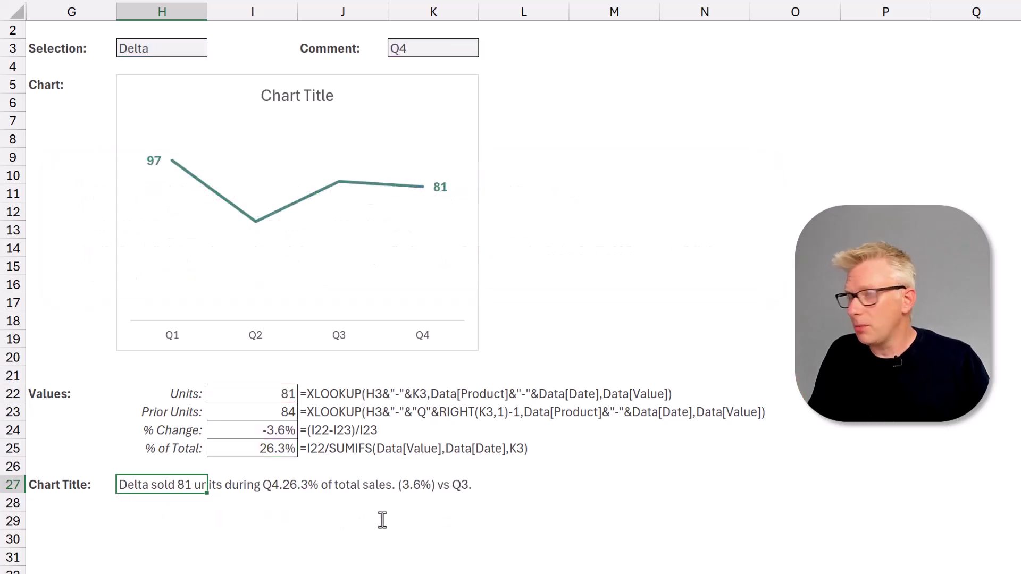
# Choose Alpha in H3 and Q1 in K3, then select the chart title
pyautogui.click(192, 49)
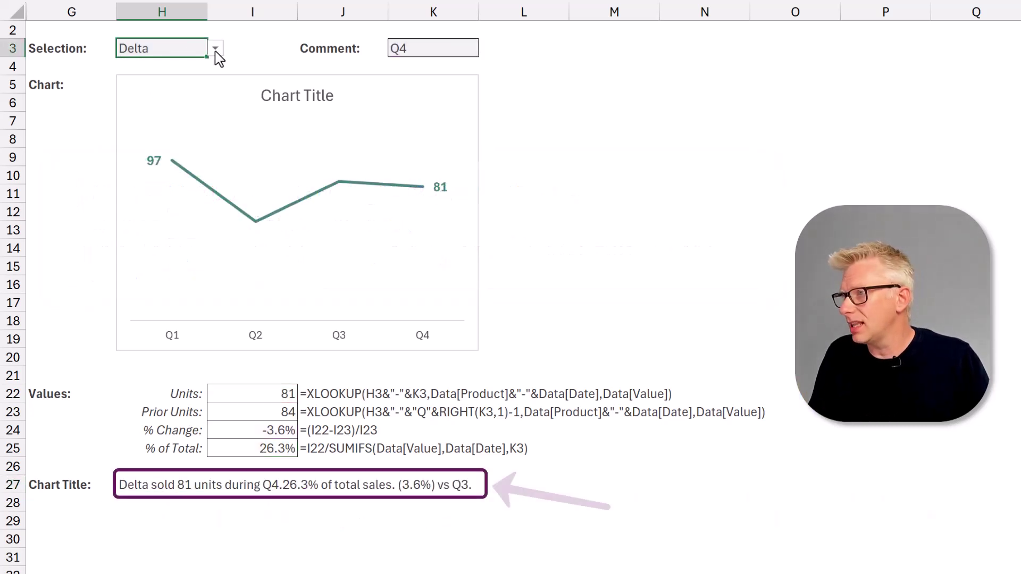
pyautogui.click(215, 48)
pyautogui.click(187, 67)
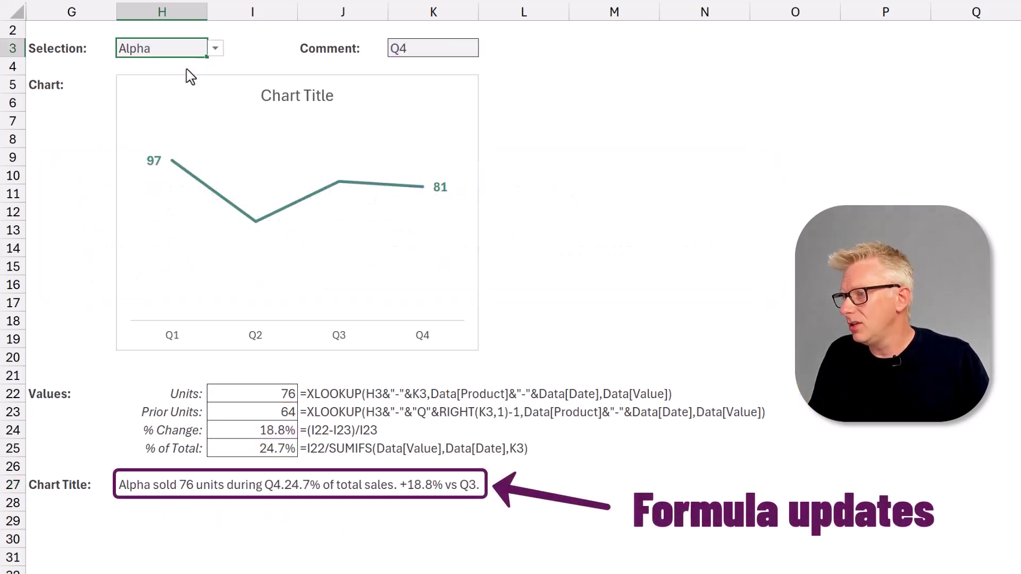
pyautogui.click(462, 47)
pyautogui.click(486, 49)
pyautogui.click(473, 67)
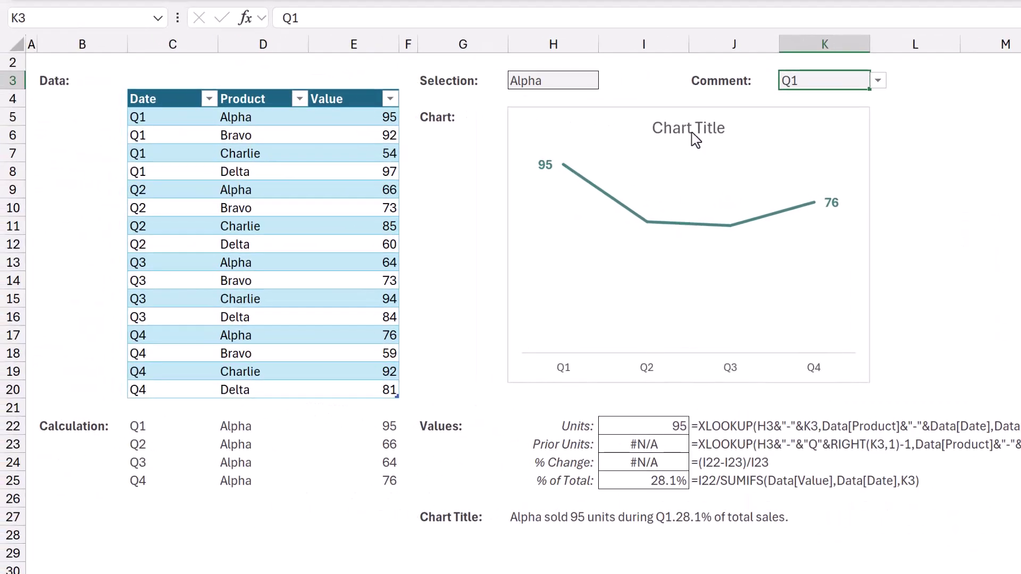
pyautogui.click(694, 139)
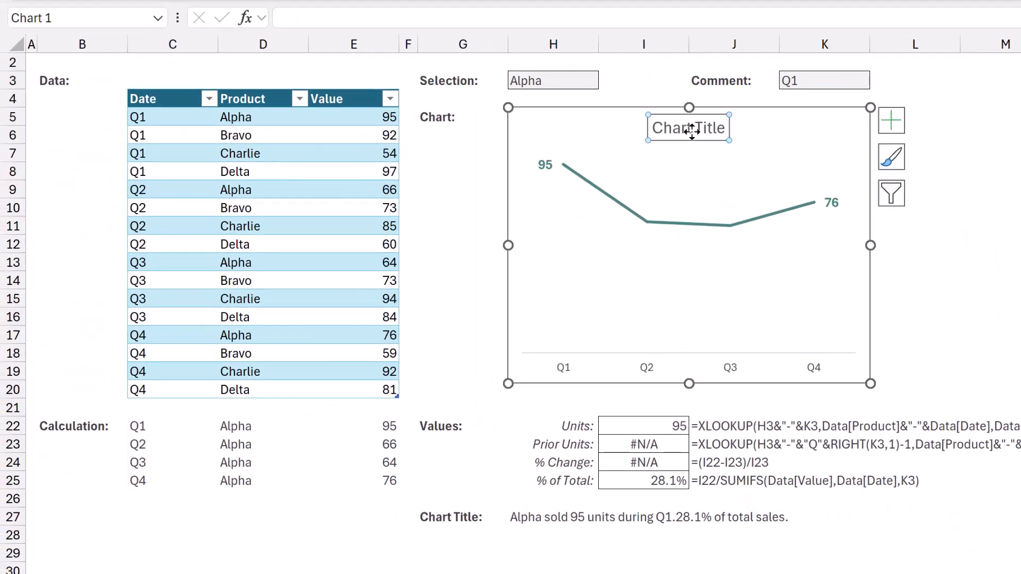
# Link the chart title to the sentence in cell H27
pyautogui.click(436, 19)
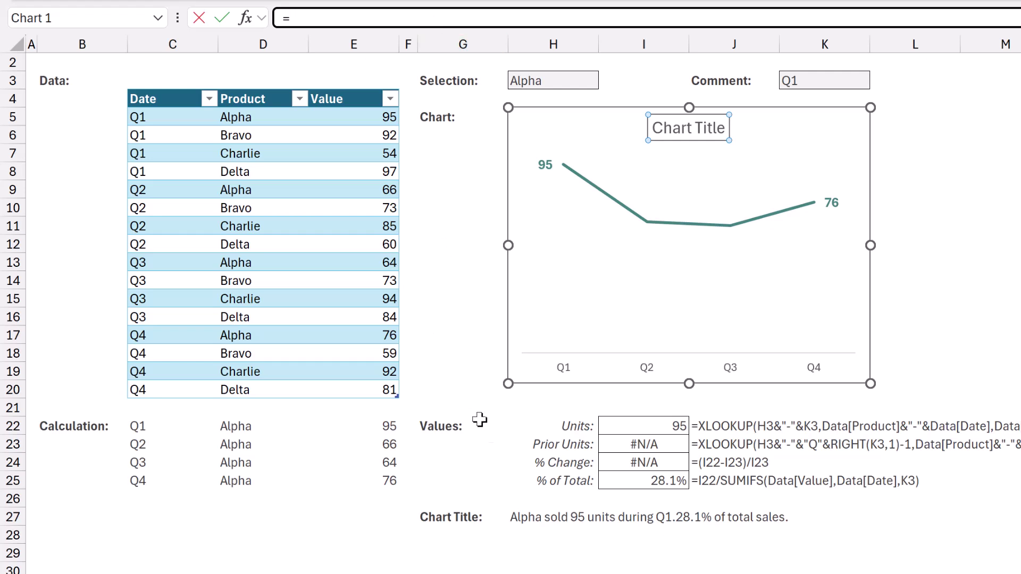
pyautogui.click(526, 515)
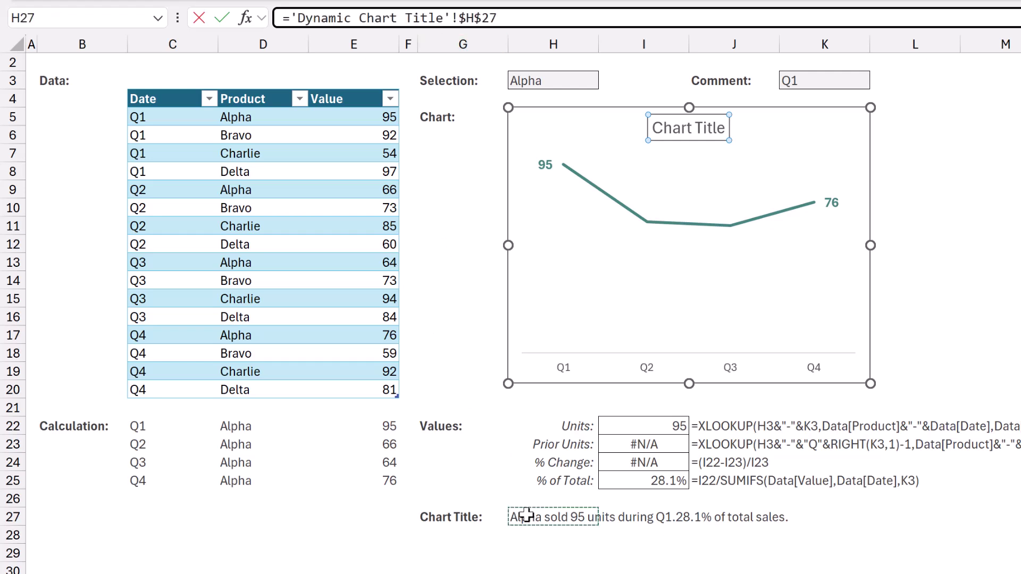
pyautogui.press('Return')
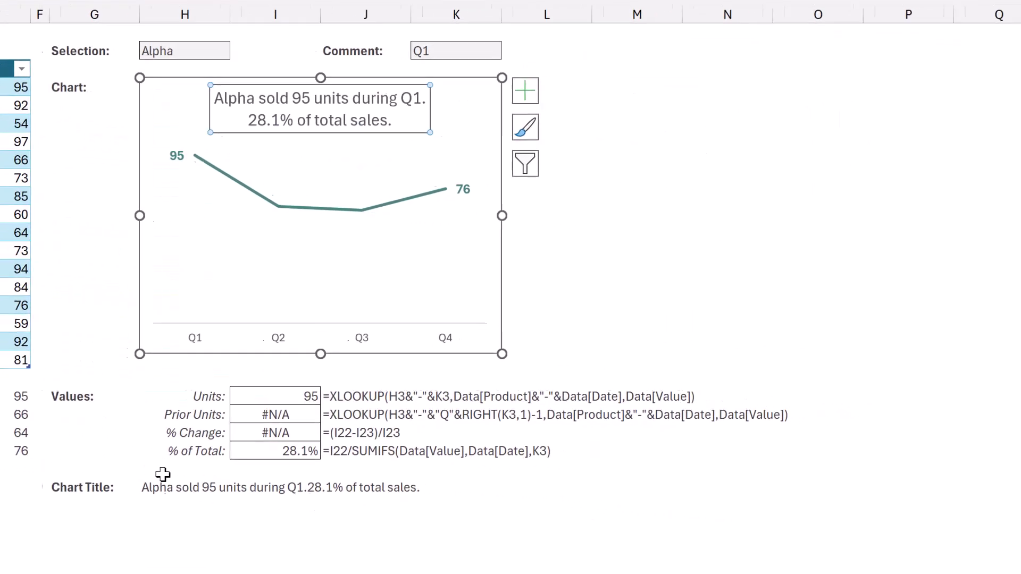
# Switch the product in H3 to Delta and the quarter in K3 to Q4
pyautogui.click(228, 50)
pyautogui.click(237, 52)
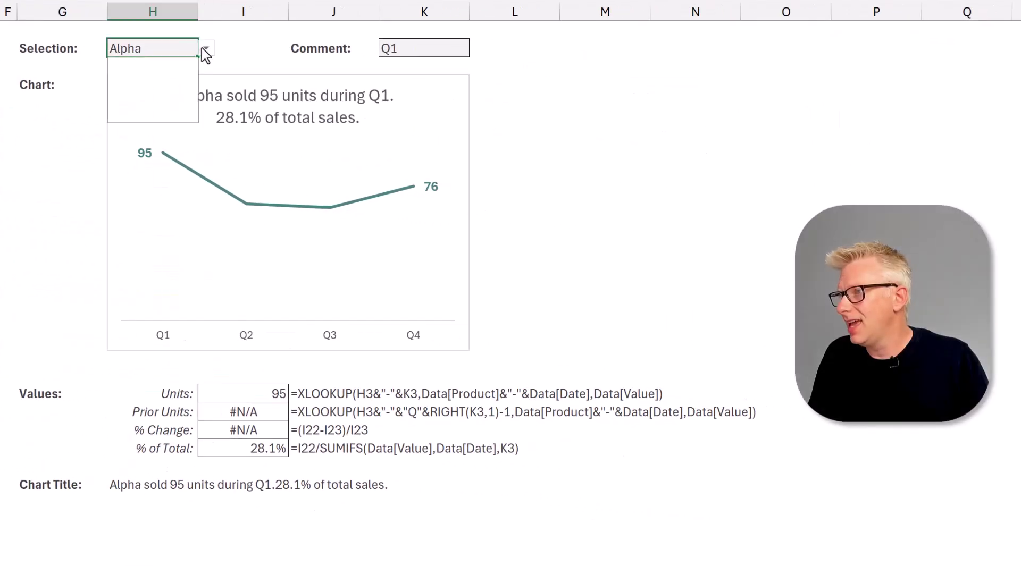
pyautogui.click(120, 114)
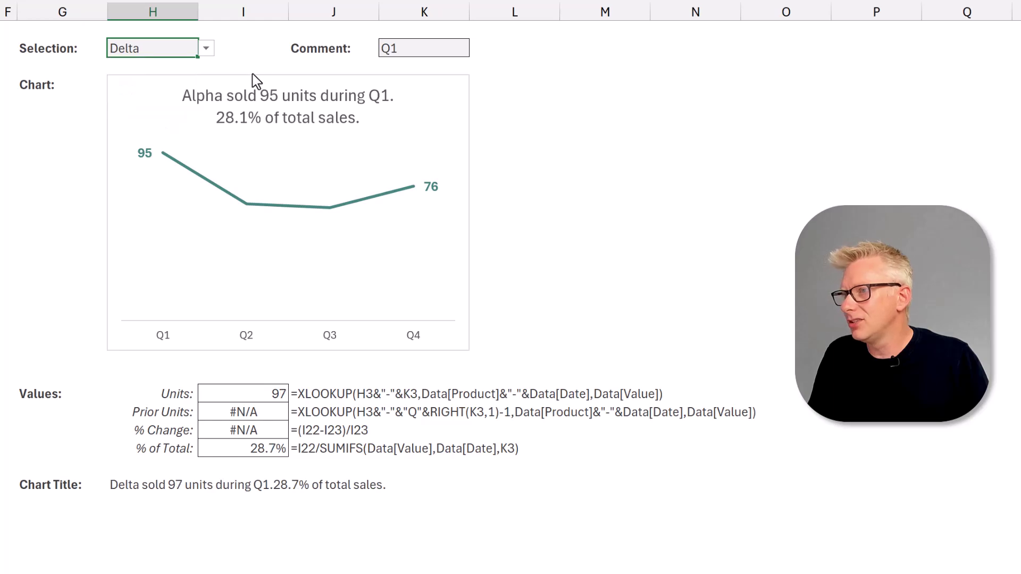
pyautogui.click(420, 49)
pyautogui.click(478, 48)
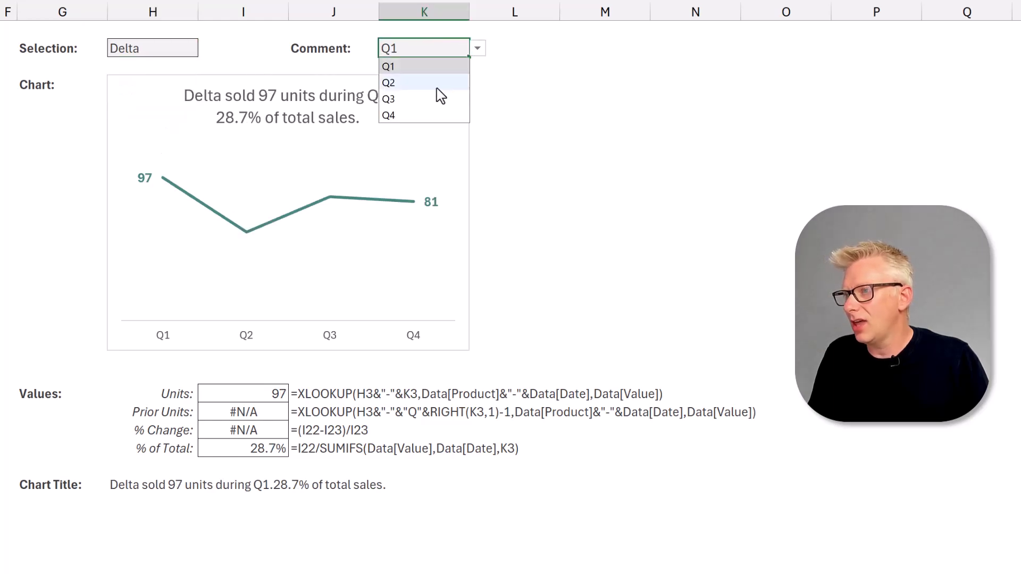
pyautogui.click(420, 115)
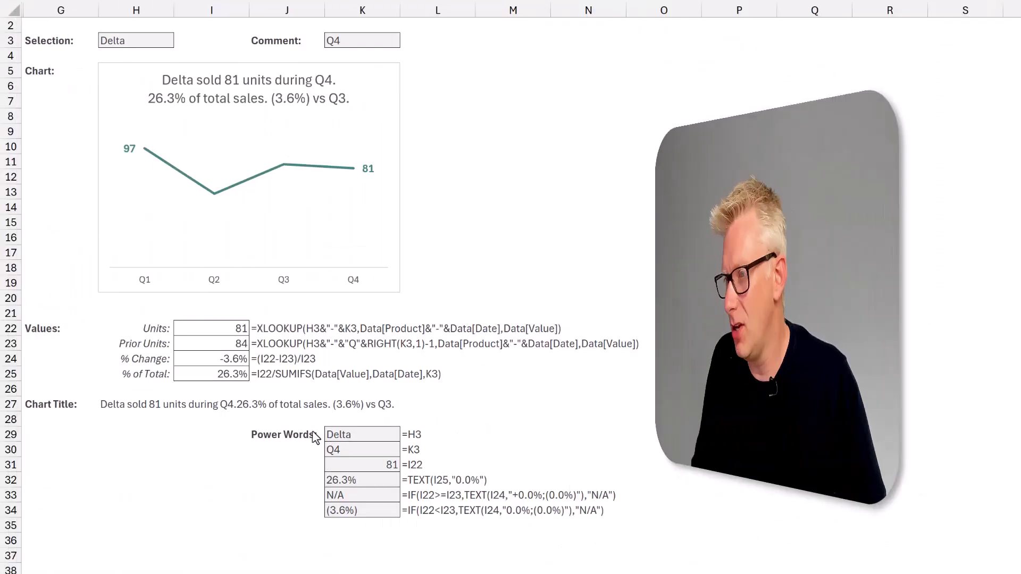
# Select the Power Words values in K29:K34 and their formula text in L29:L34
pyautogui.moveTo(365, 435); pyautogui.dragTo(379, 510)
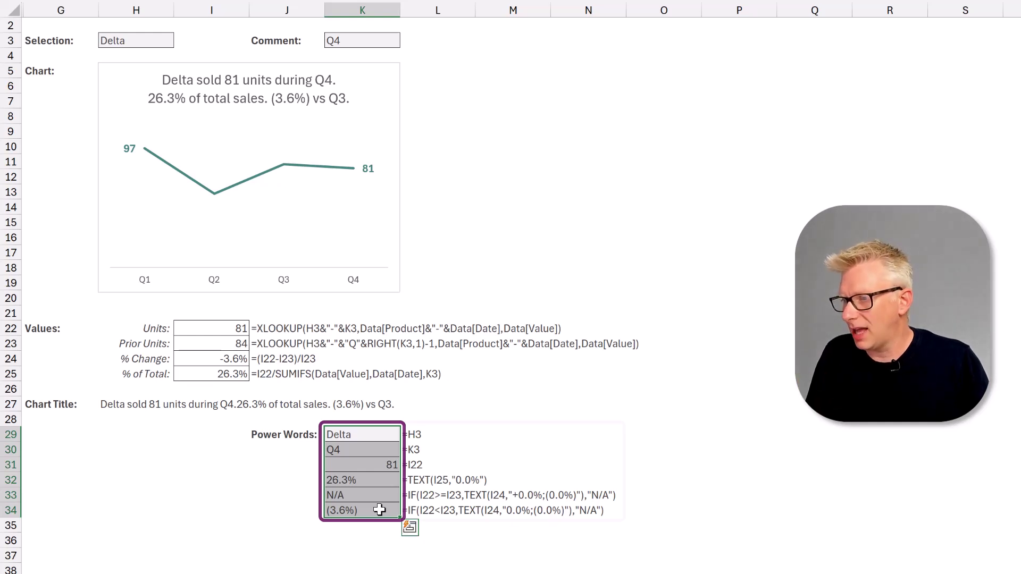
pyautogui.moveTo(409, 434); pyautogui.dragTo(422, 511)
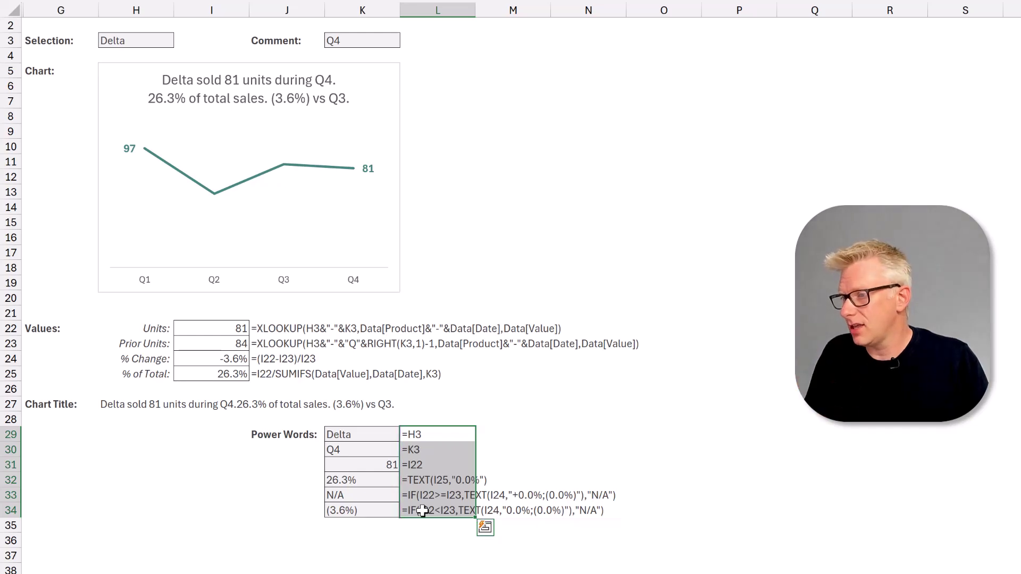
# Make Delta in K29 teal-green and larger, then copy its formatting onto Q4 and 81
pyautogui.click(362, 435)
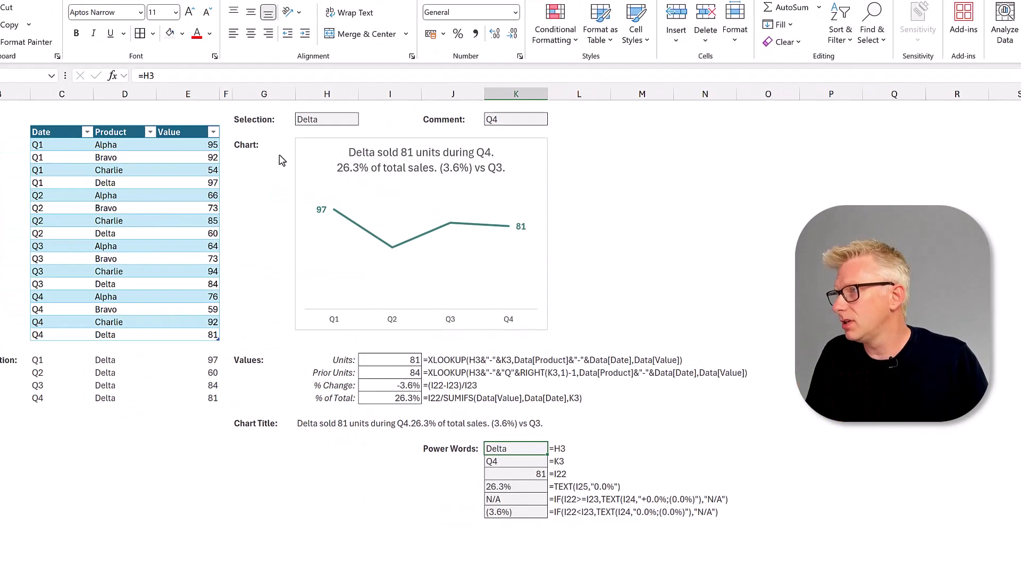
pyautogui.click(257, 55)
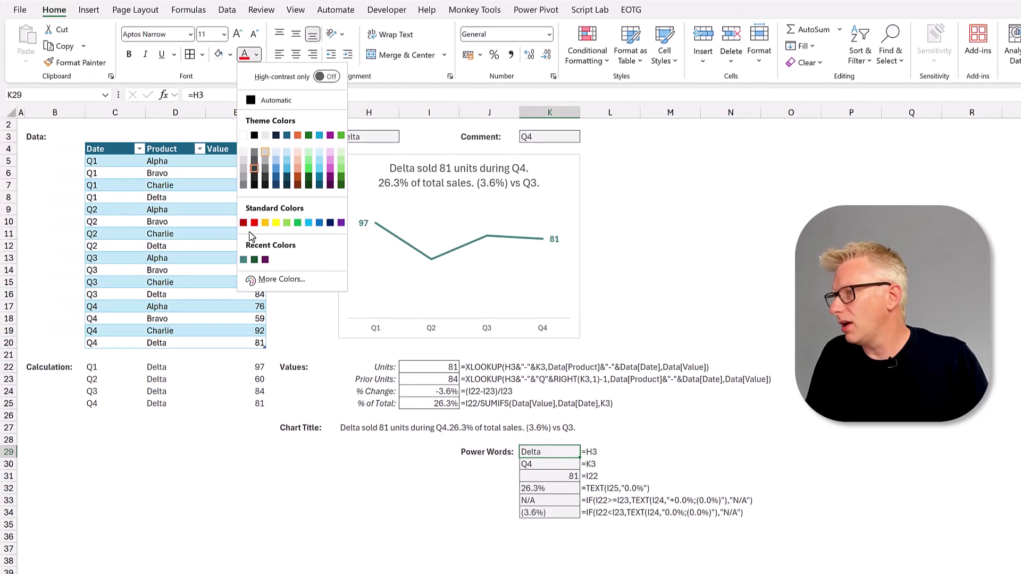
pyautogui.click(243, 259)
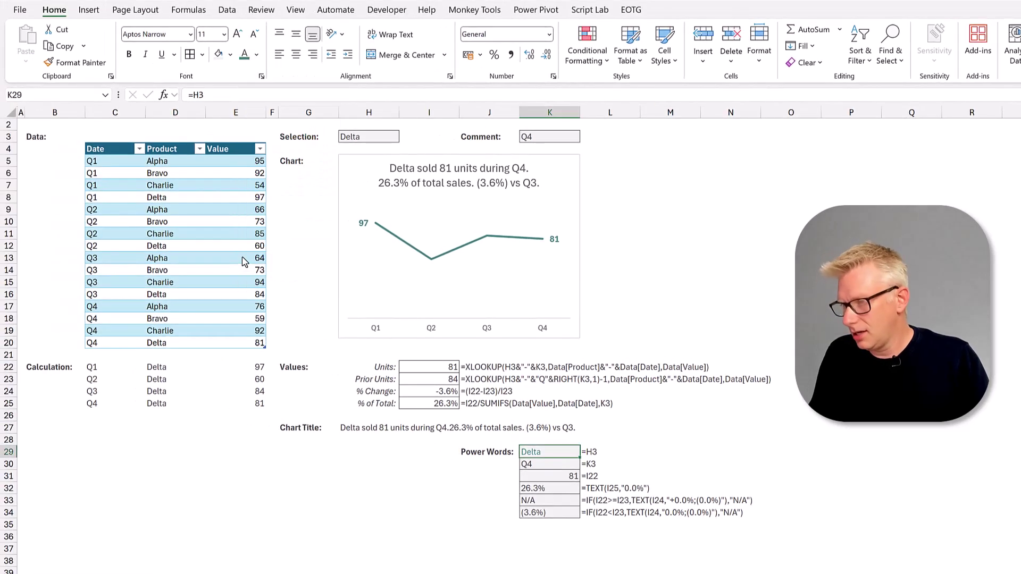
pyautogui.click(239, 36)
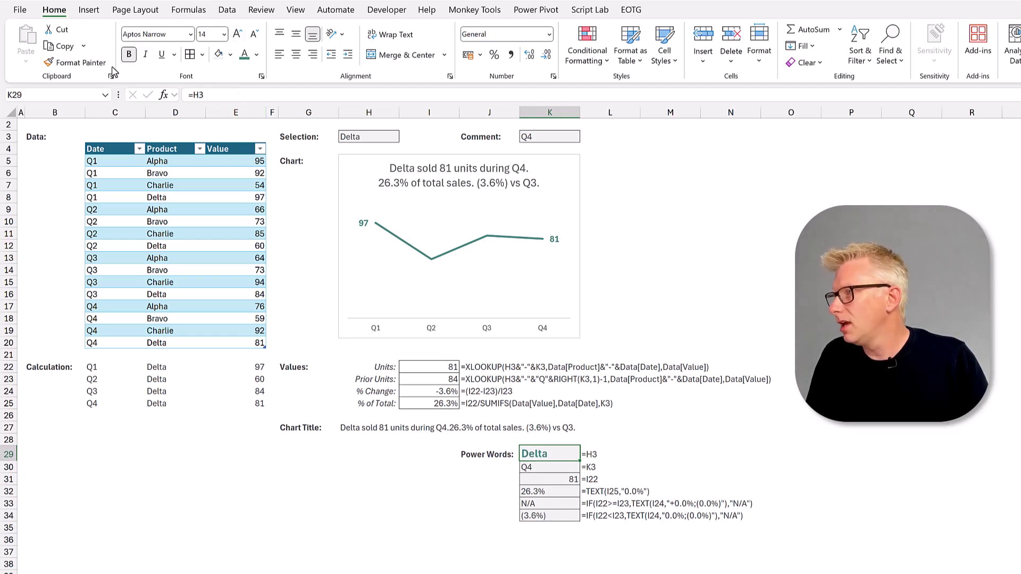
pyautogui.click(80, 62)
pyautogui.moveTo(561, 480); pyautogui.dragTo(561, 470)
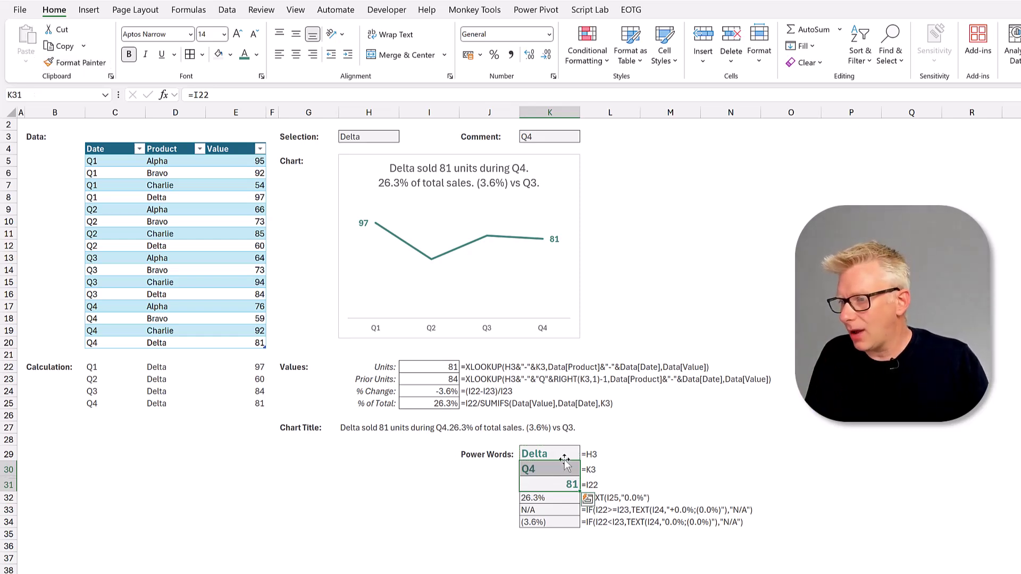
# Check the share and change cells, then colour the (3.6%) negative change in K34 red
pyautogui.scroll(-1, 565, 465)
pyautogui.click(555, 462)
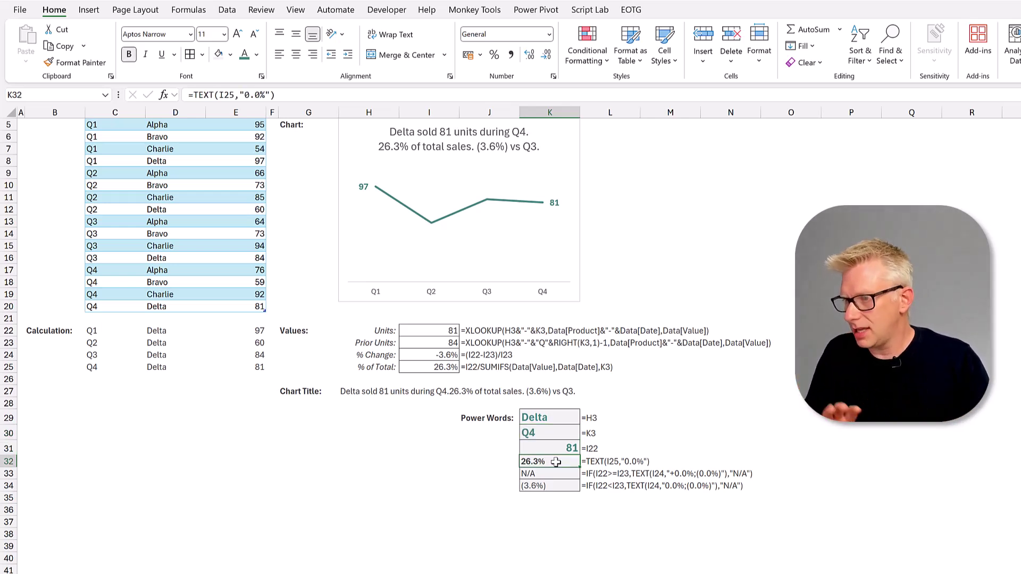
pyautogui.moveTo(558, 474); pyautogui.dragTo(558, 486)
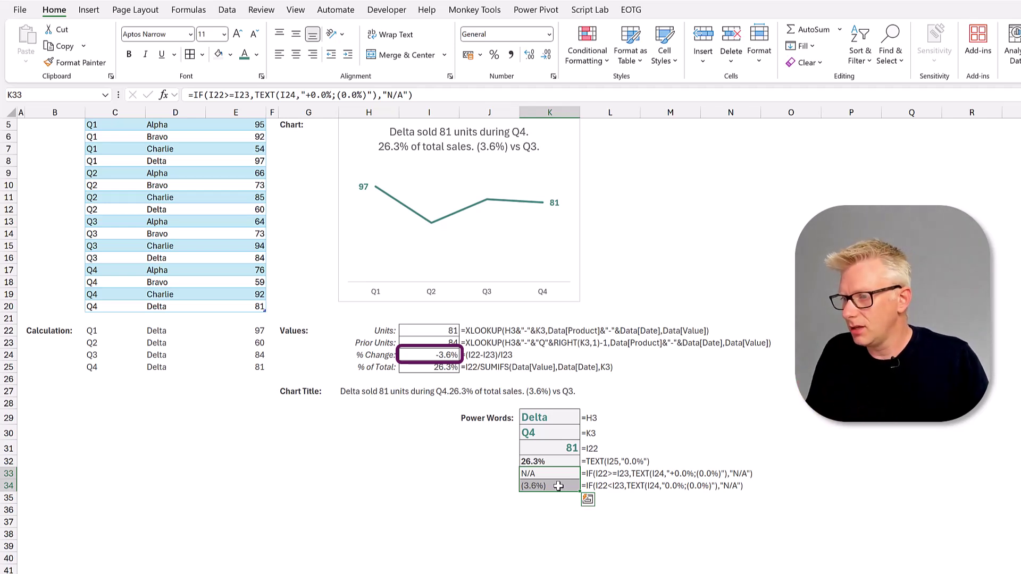
pyautogui.click(540, 485)
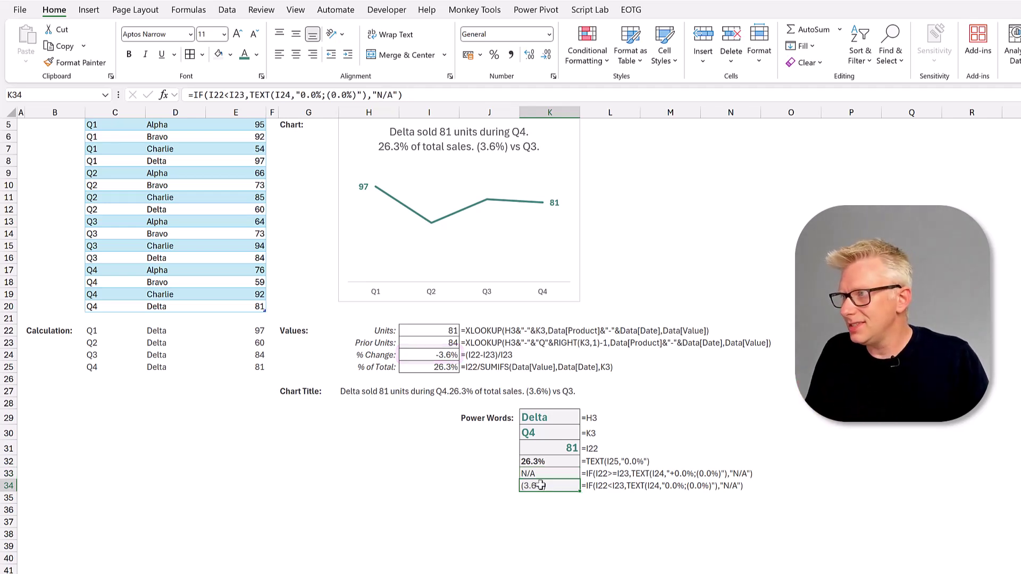
pyautogui.click(258, 54)
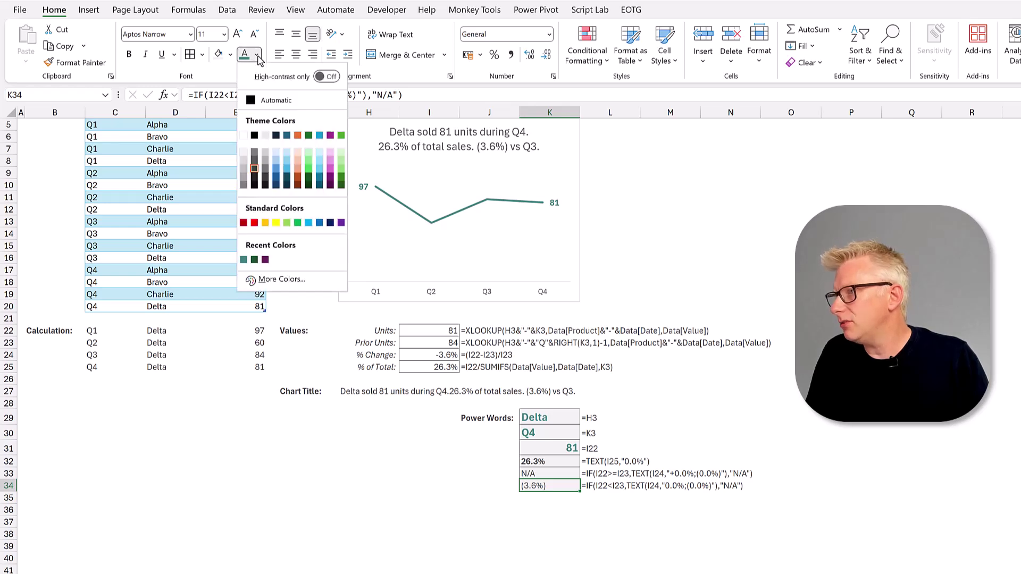
pyautogui.click(254, 223)
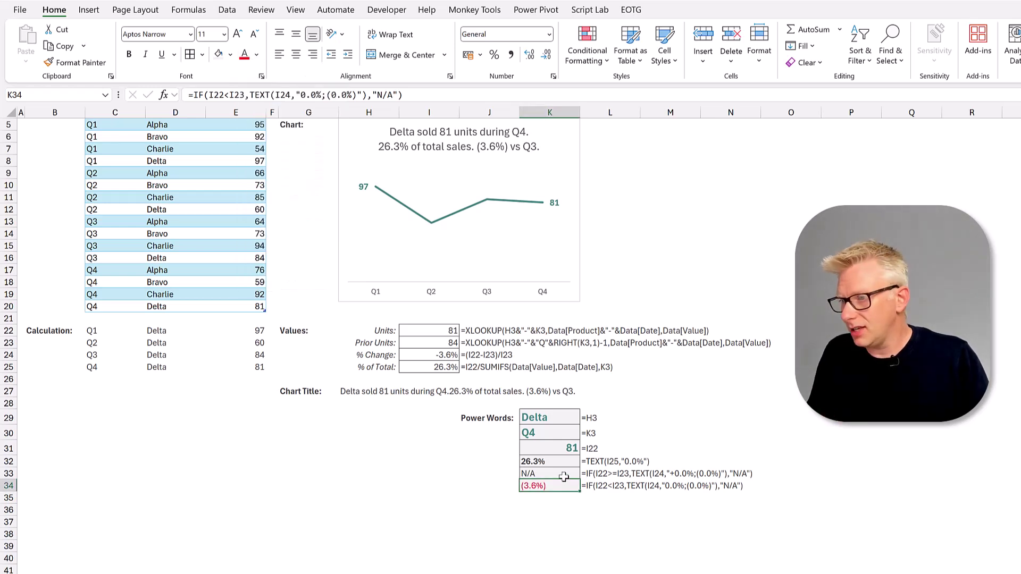
# Colour the positive-change cell K33 green and recheck the K34 change formula
pyautogui.click(564, 477)
pyautogui.click(258, 55)
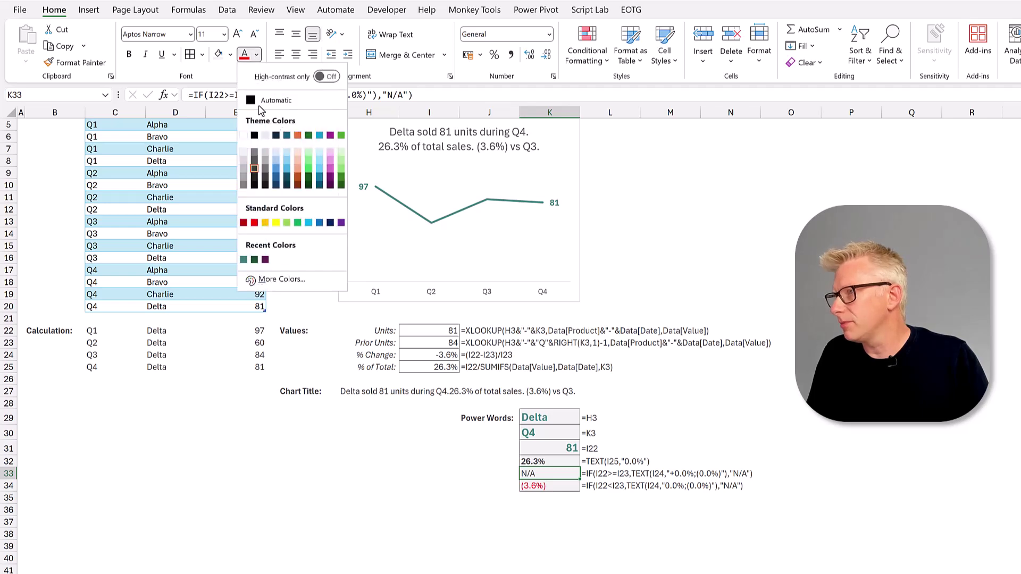
pyautogui.click(297, 223)
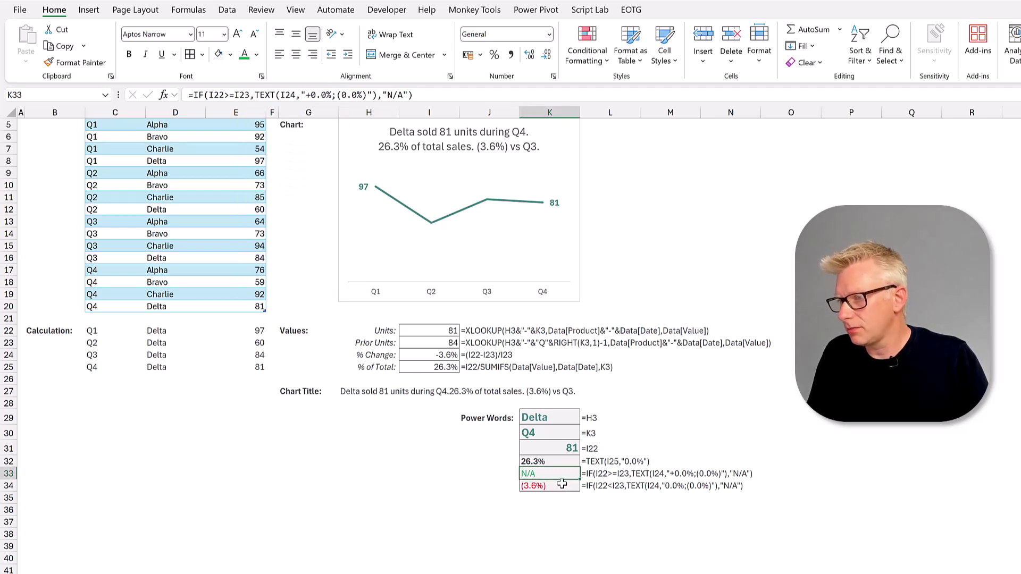
pyautogui.moveTo(561, 486); pyautogui.dragTo(564, 476)
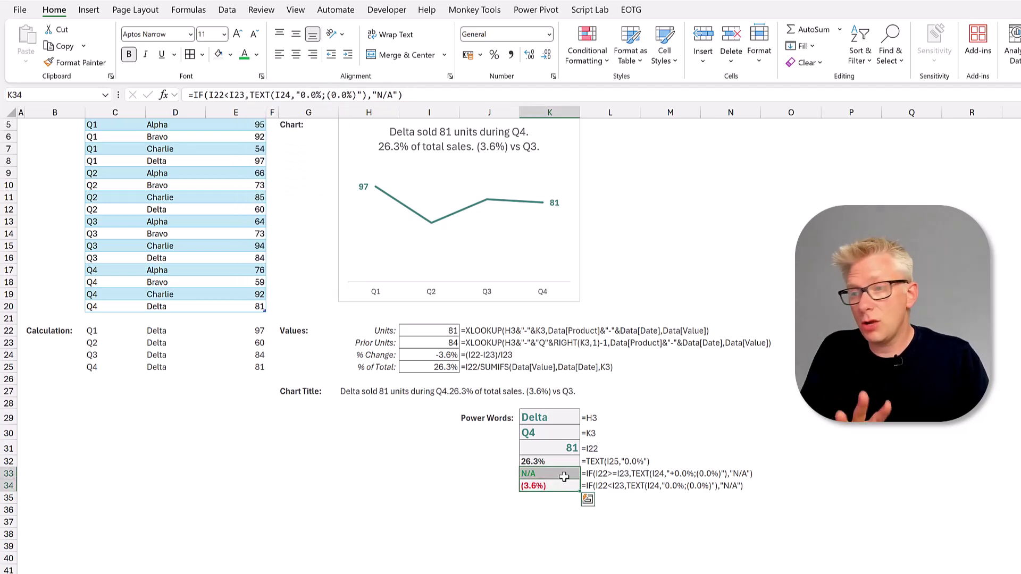
pyautogui.click(533, 486)
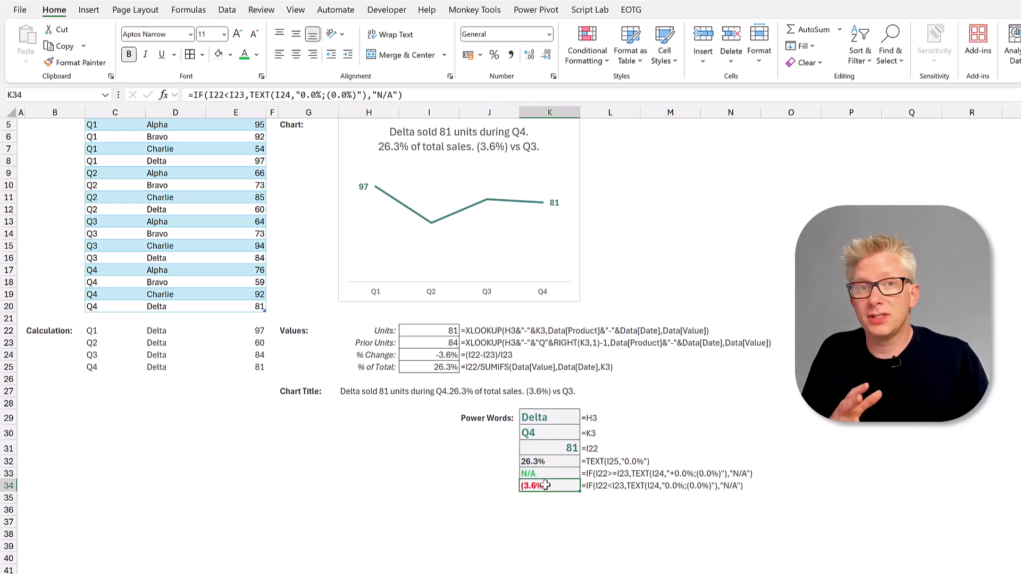
pyautogui.scroll(1, 531, 402)
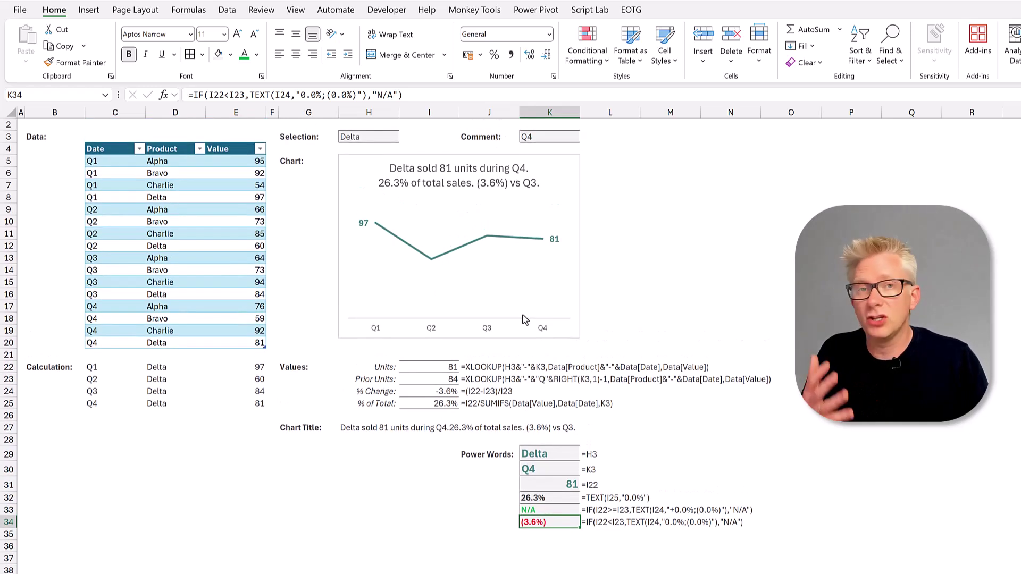
pyautogui.click(570, 136)
pyautogui.hotkey('alt', 'Down')
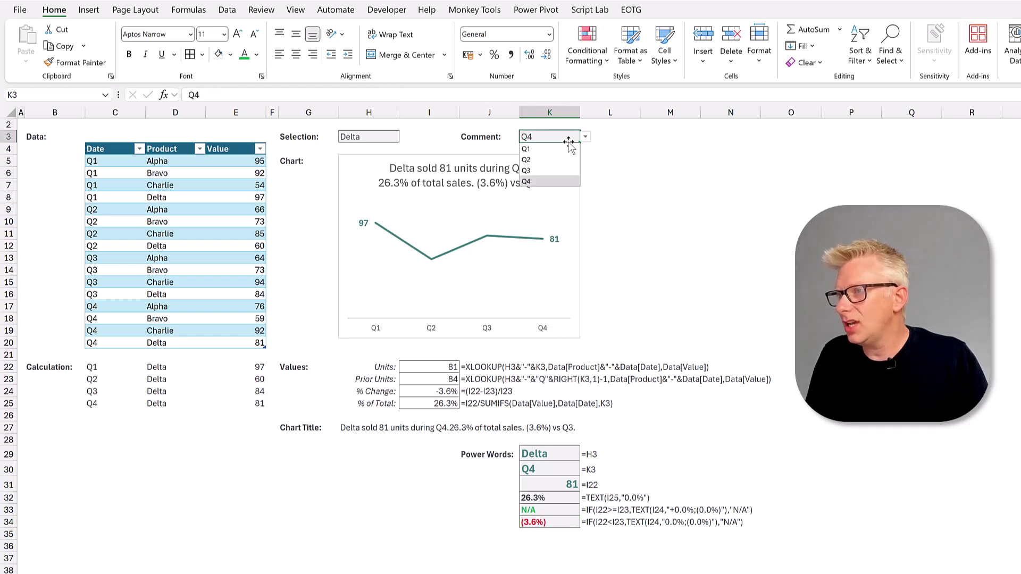
pyautogui.click(551, 168)
pyautogui.click(560, 510)
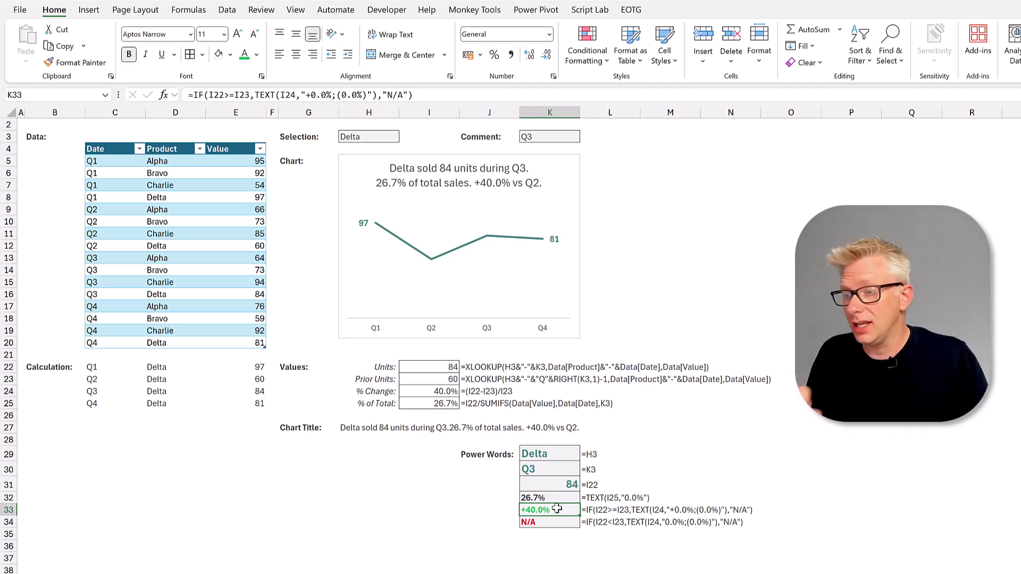
pyautogui.click(551, 523)
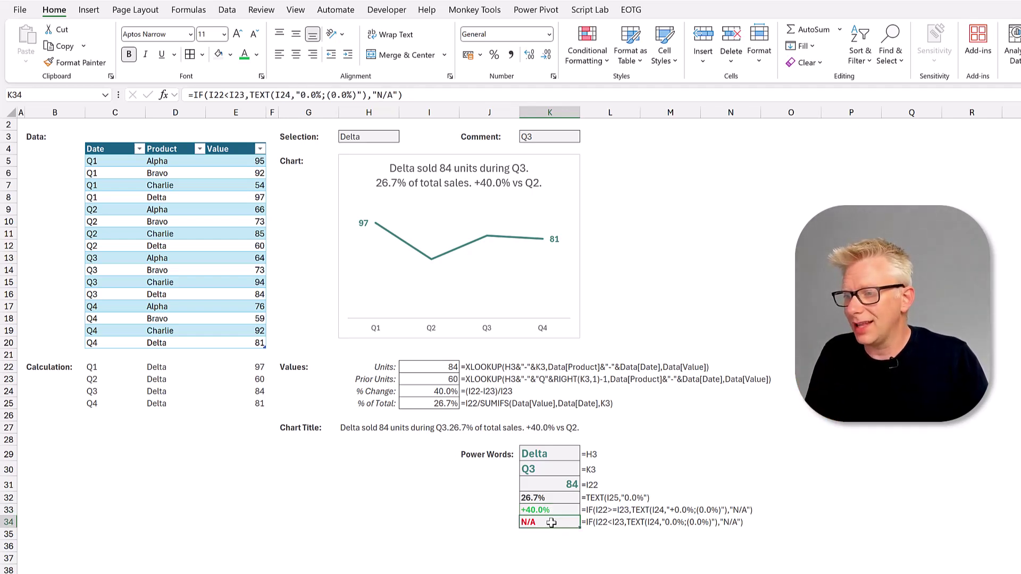
pyautogui.click(574, 137)
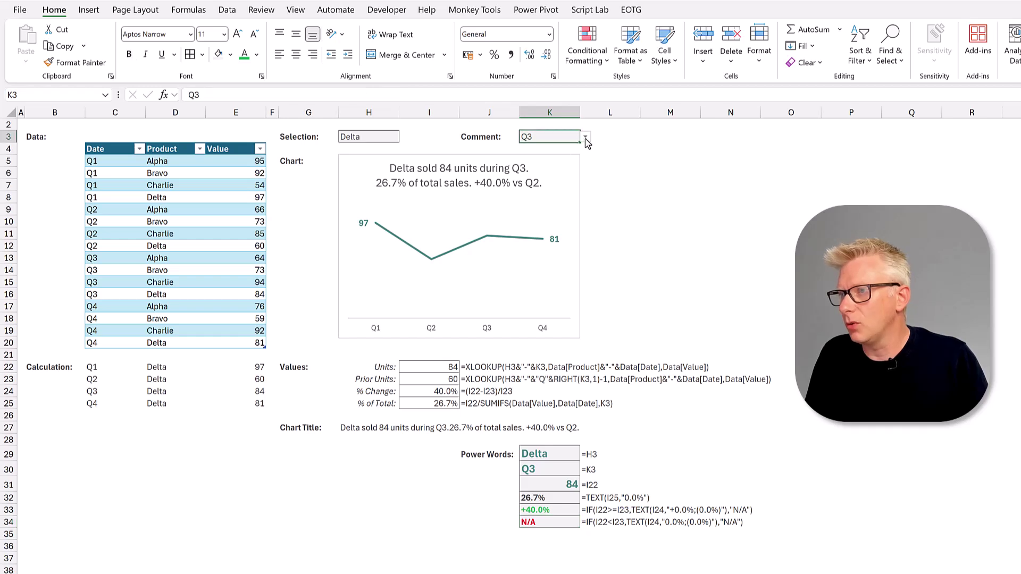
pyautogui.click(585, 137)
pyautogui.click(554, 182)
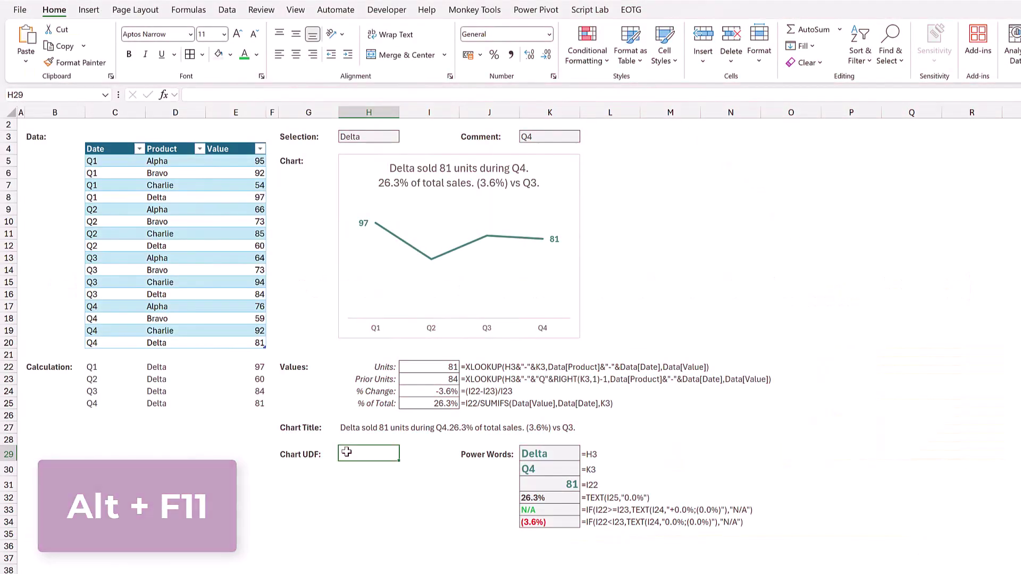
# Paste the fxFormatChartTitle function into Module1 in the VBA editor, then return to Excel
pyautogui.hotkey('alt', 'F11')
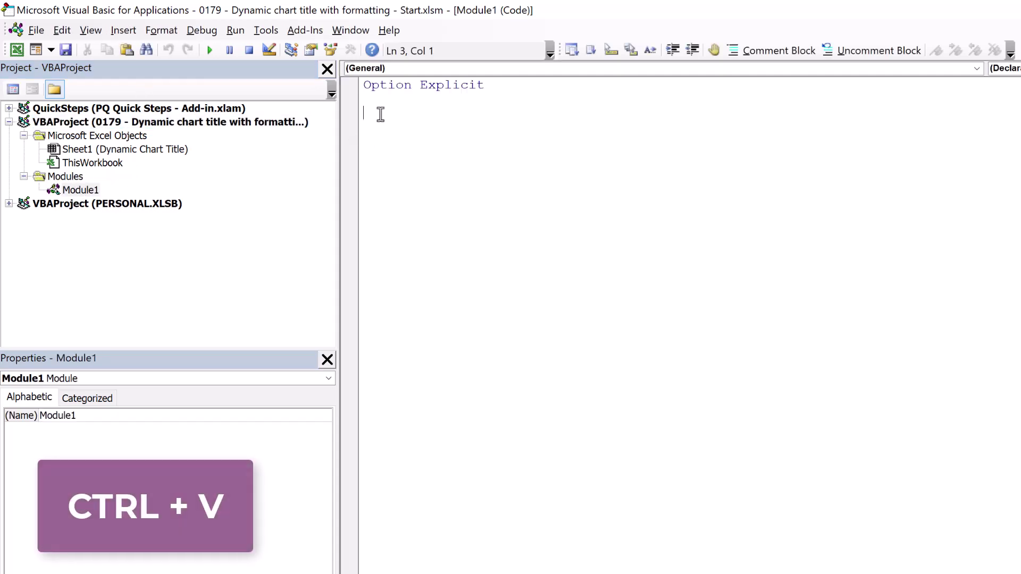
pyautogui.hotkey('ctrl', 'v')
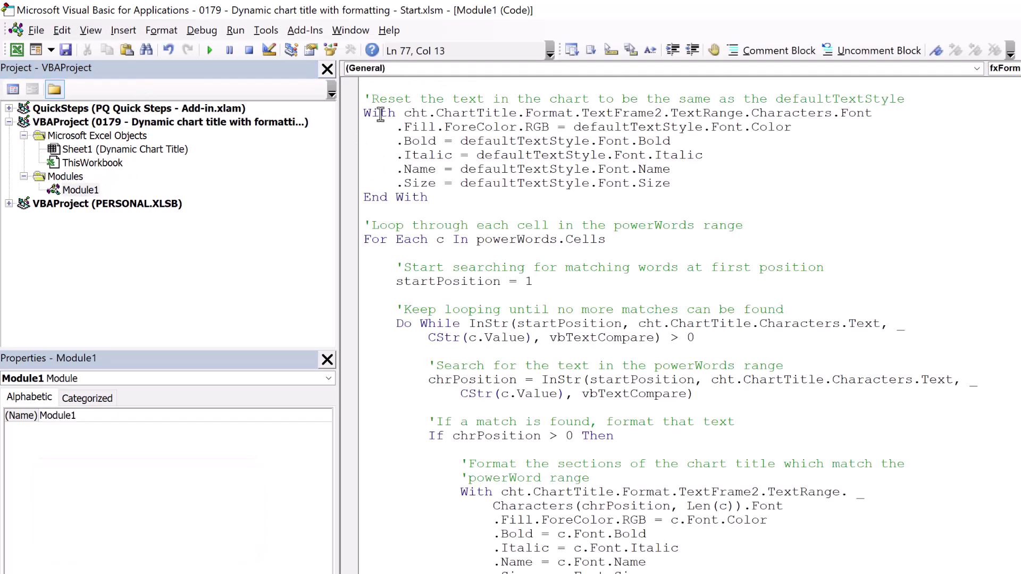
pyautogui.scroll(9, 474, 168)
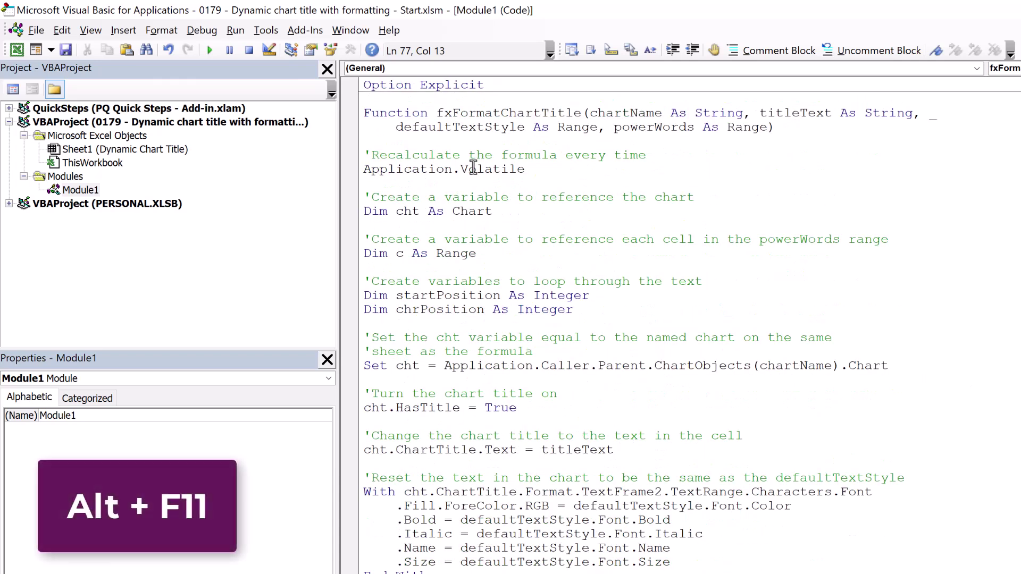
pyautogui.hotkey('alt', 'F11')
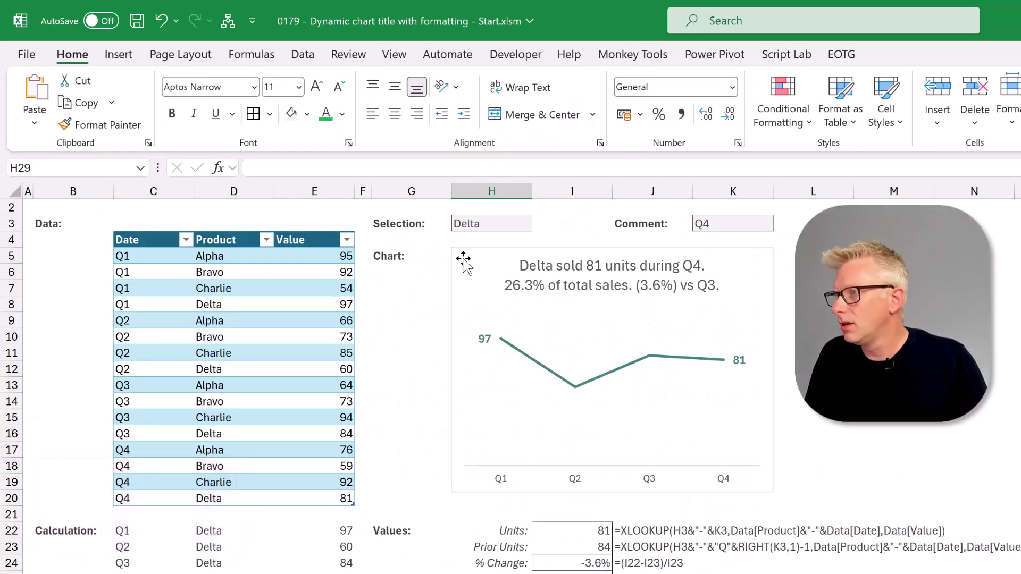
# Confirm the chart is named Chart 1, then enter =fxFormatChartTitle("Chart 1",H27,H27,K29:K34) in H29
pyautogui.click(64, 168)
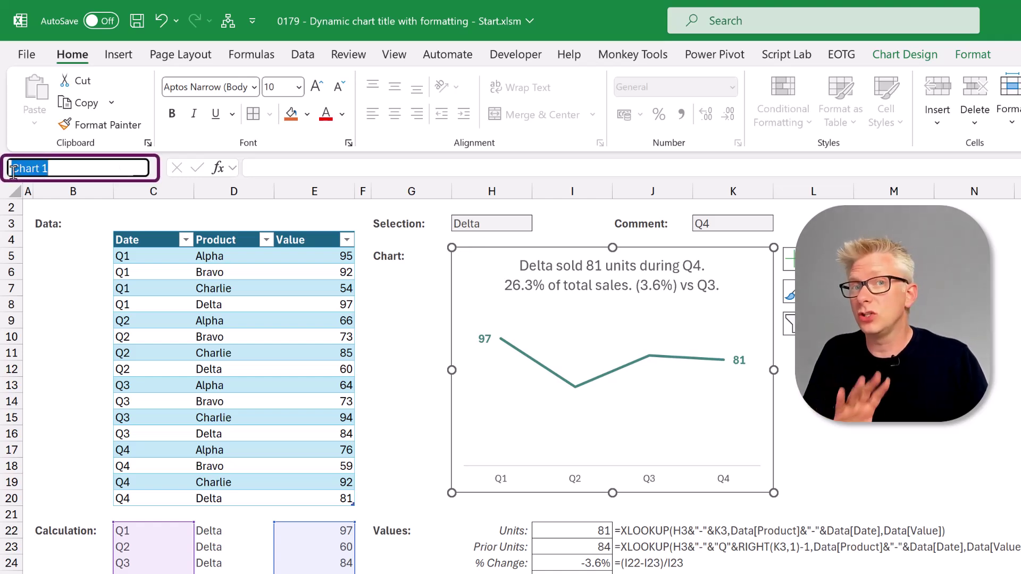
pyautogui.press('Escape')
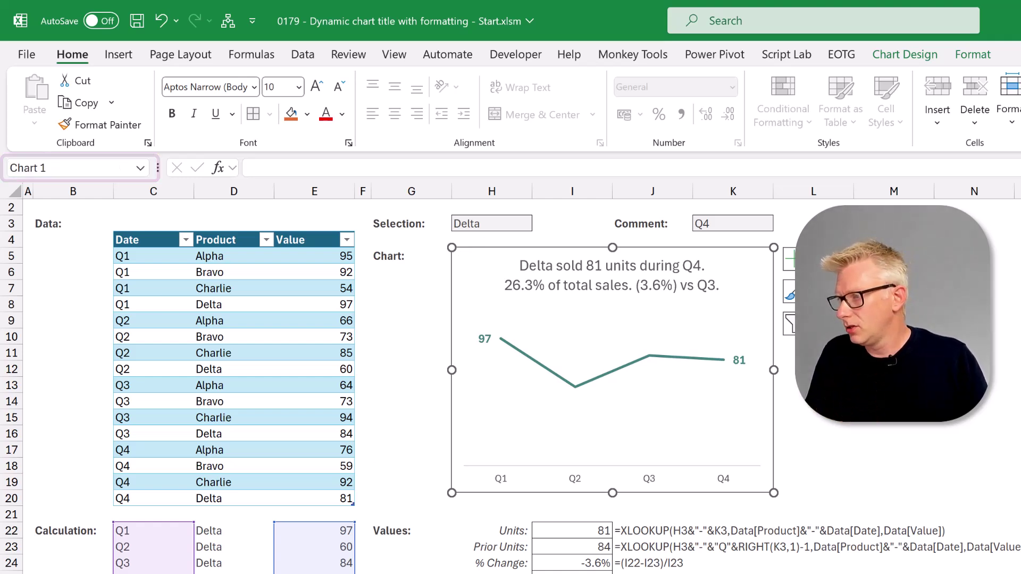
pyautogui.click(194, 512)
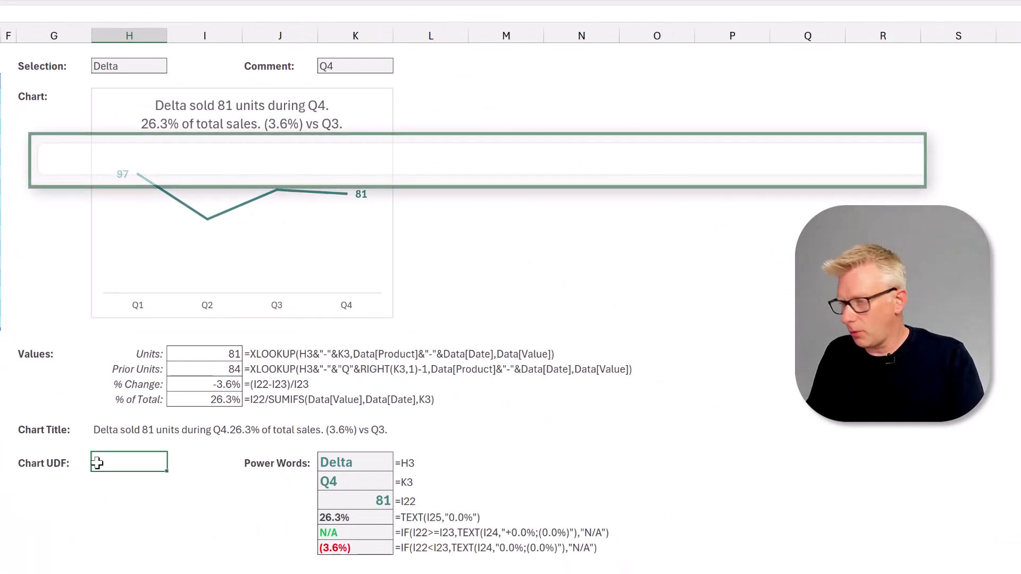
pyautogui.write('=fx')
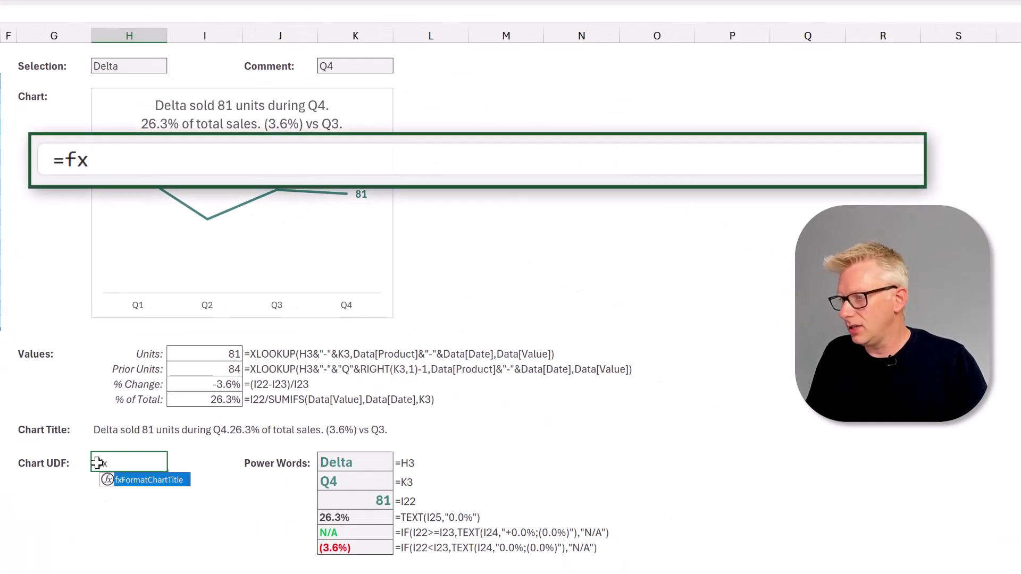
pyautogui.press('Tab')
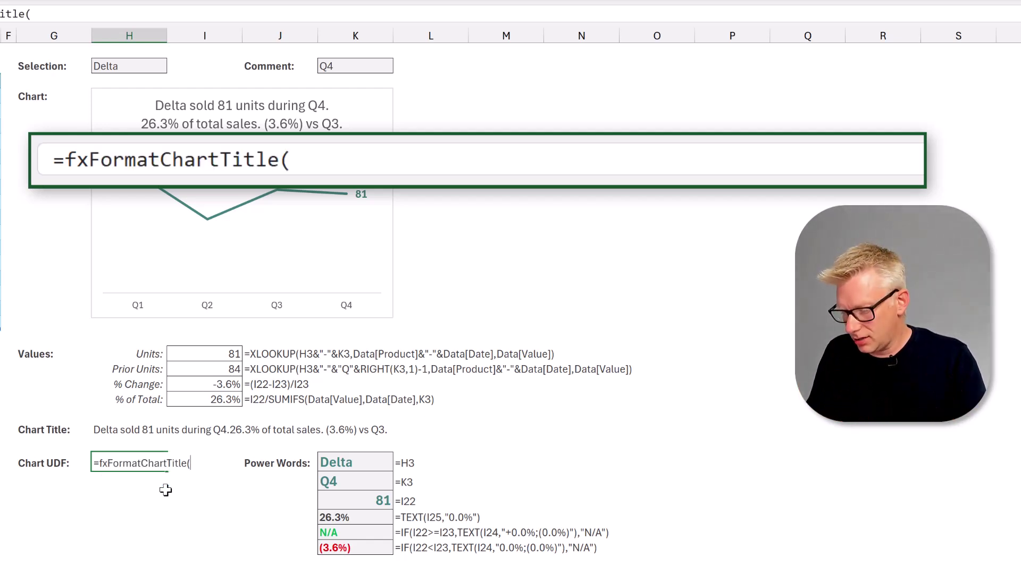
pyautogui.write('"Chart 1",')
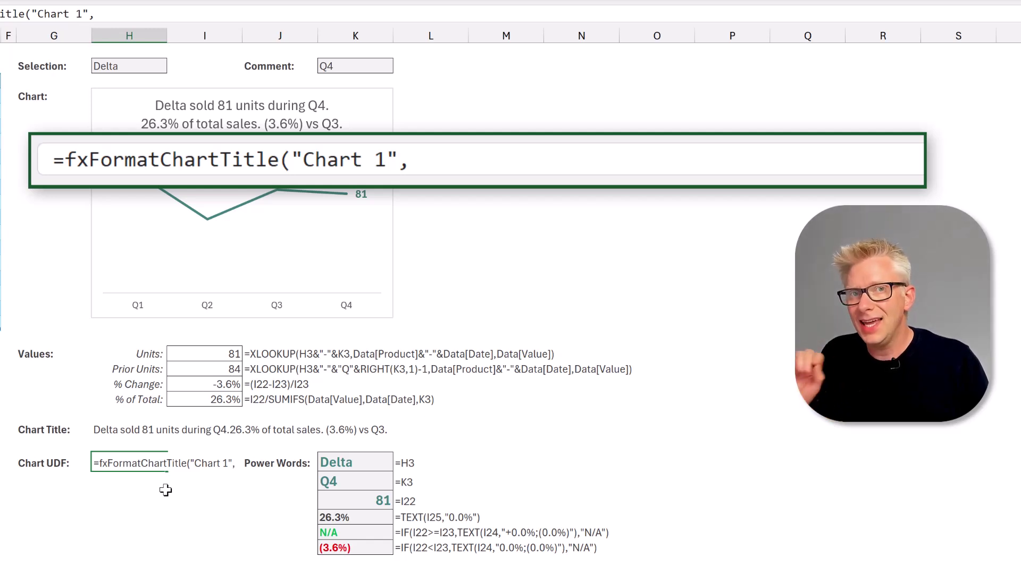
pyautogui.click(109, 430)
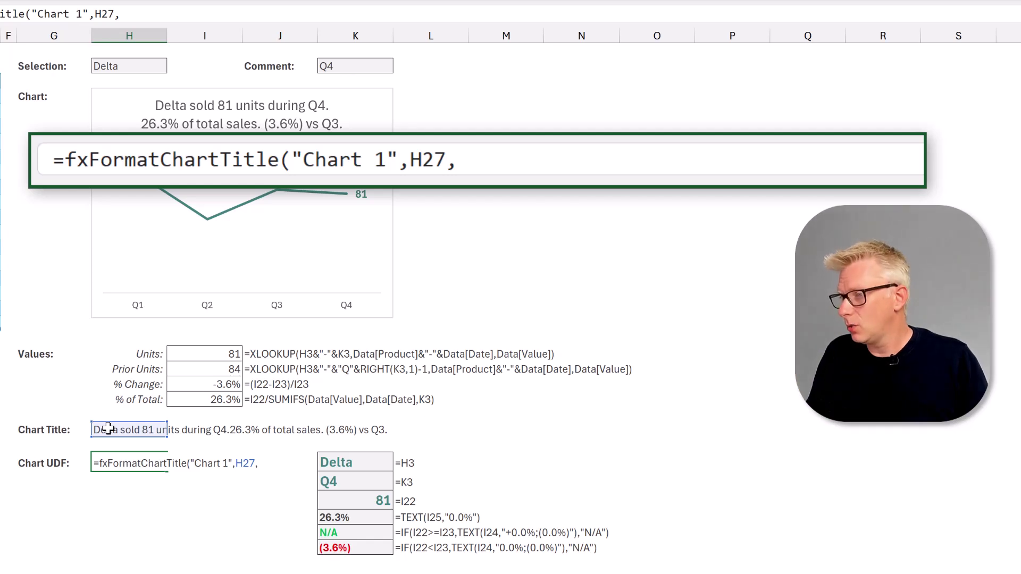
pyautogui.click(109, 429)
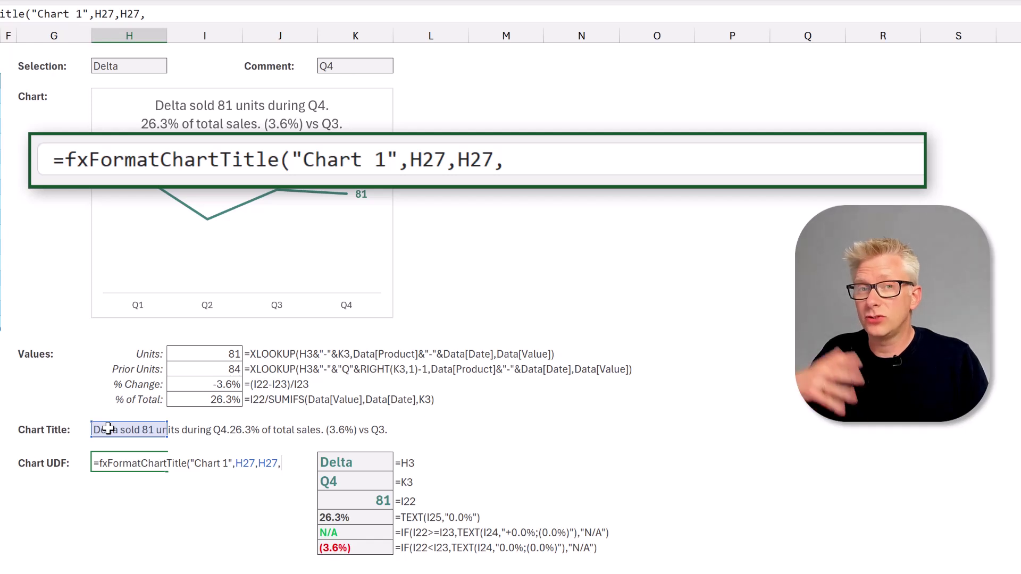
pyautogui.moveTo(332, 463); pyautogui.dragTo(351, 551)
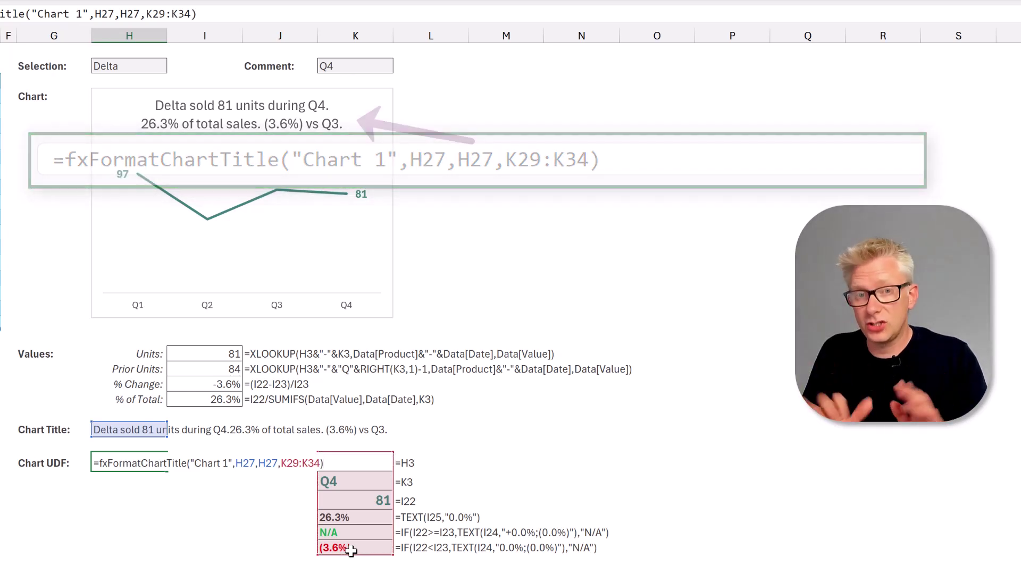
# Commit the fxFormatChartTitle formula and switch the product to Bravo
pyautogui.press('Return')
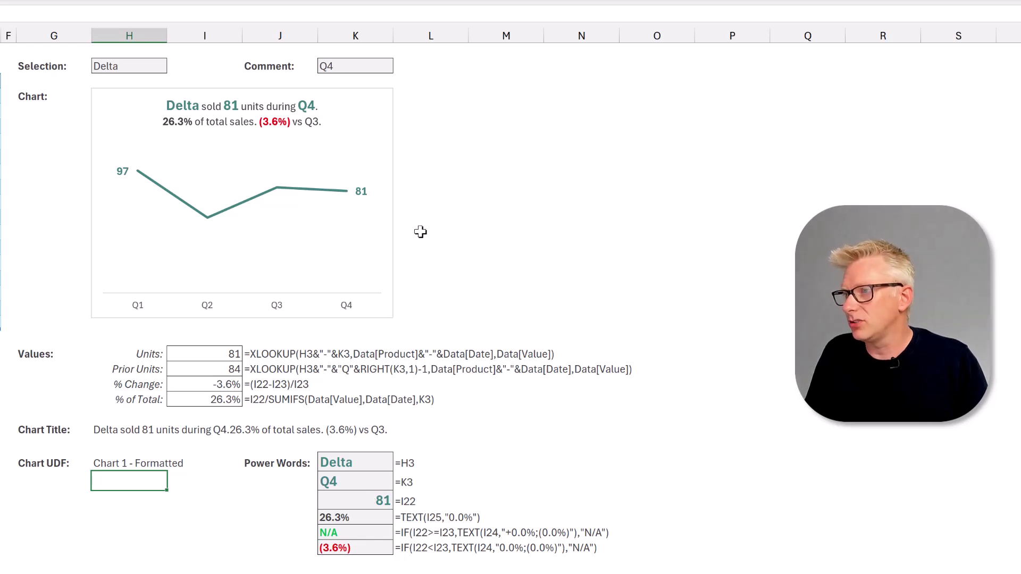
pyautogui.click(164, 67)
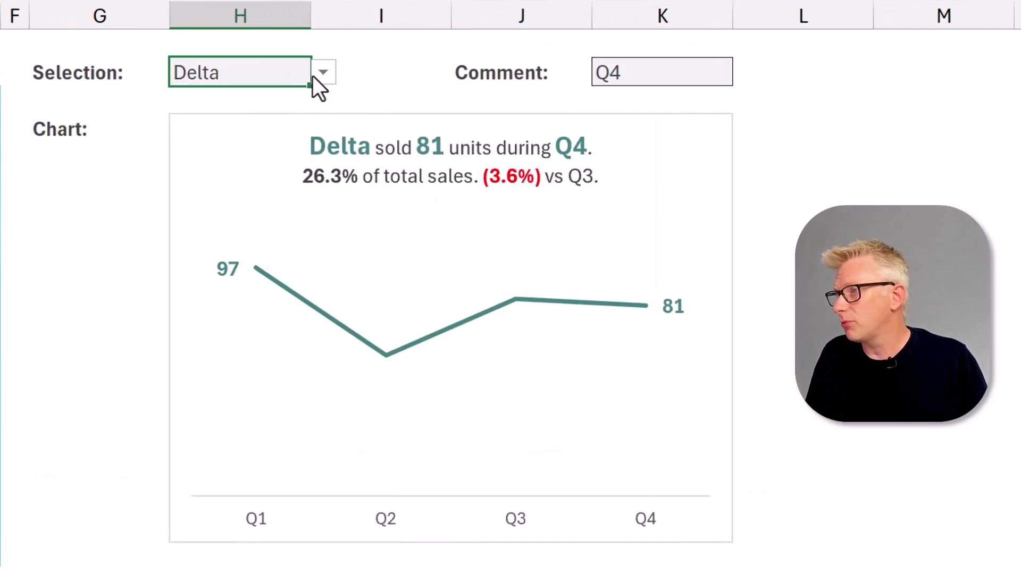
pyautogui.click(315, 75)
pyautogui.click(261, 129)
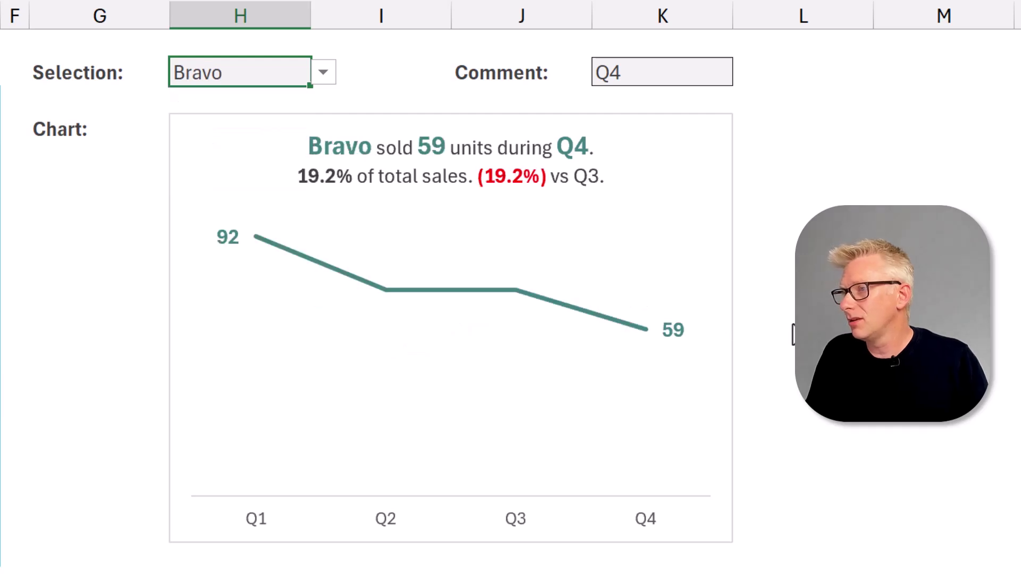
# Switch the quarter to Q3 and the product back to Delta
pyautogui.click(726, 70)
pyautogui.click(743, 71)
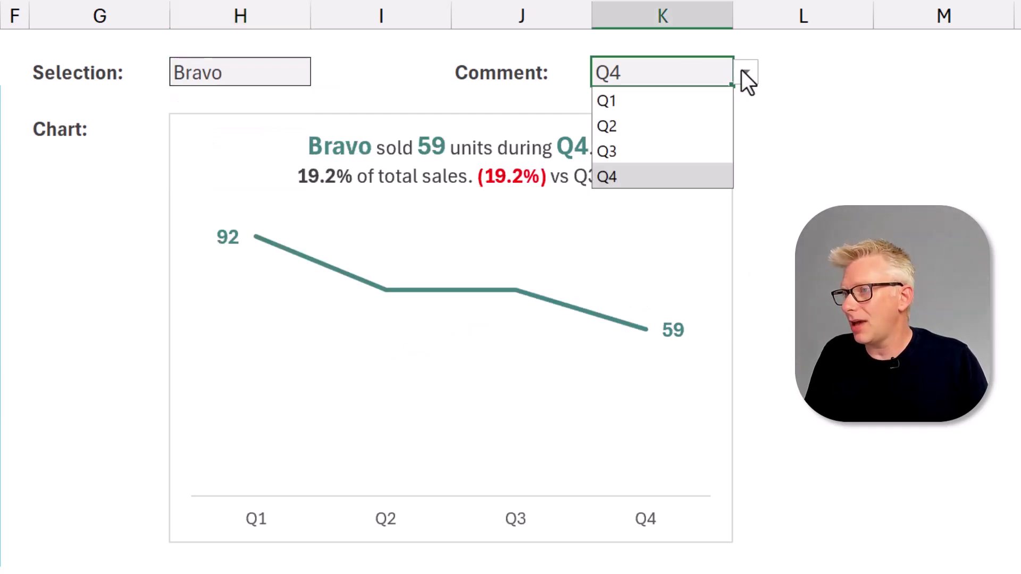
pyautogui.click(662, 143)
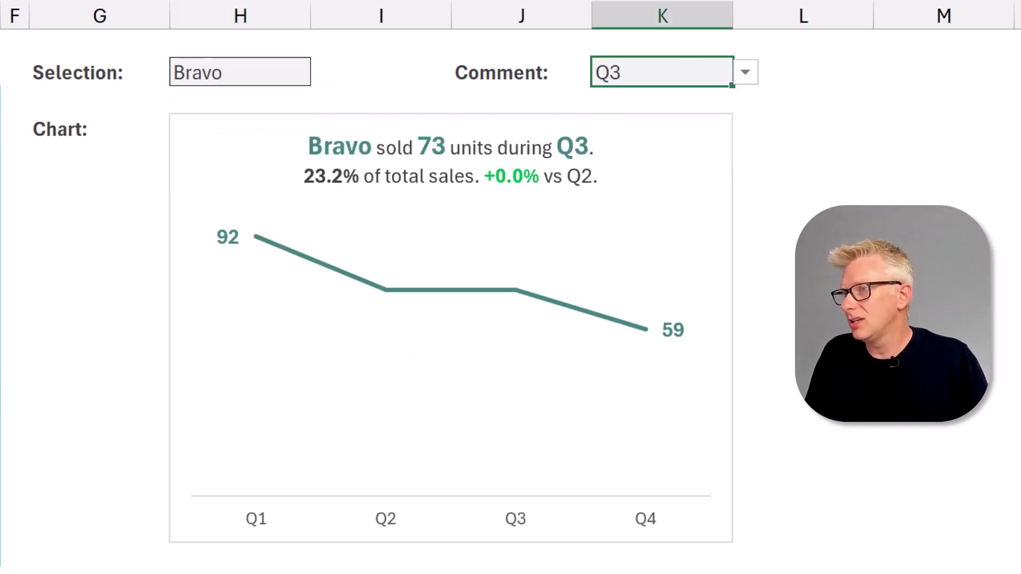
pyautogui.click(251, 76)
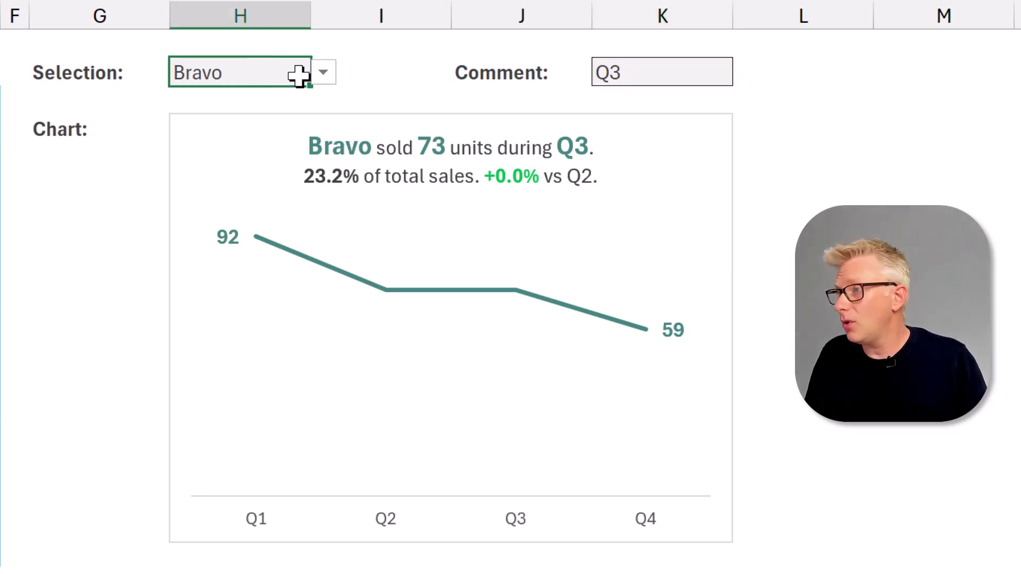
pyautogui.click(322, 73)
pyautogui.click(235, 176)
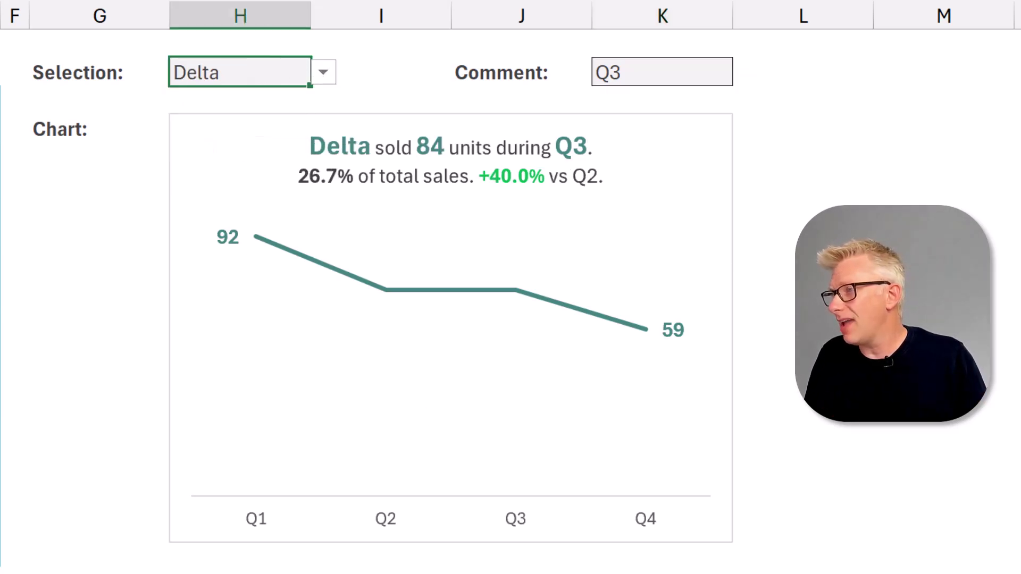